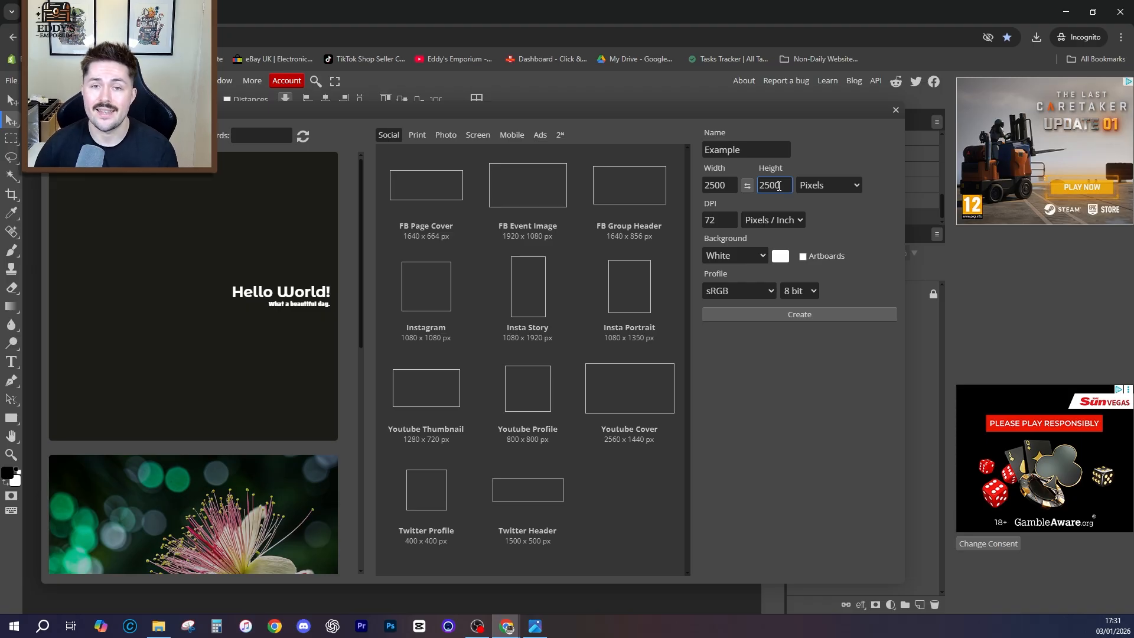
# Step: Create the 2500 × 2500 px Example document with a white background and place the downloaded Eddy's Emporium logo in it
pyautogui.click(807, 311)
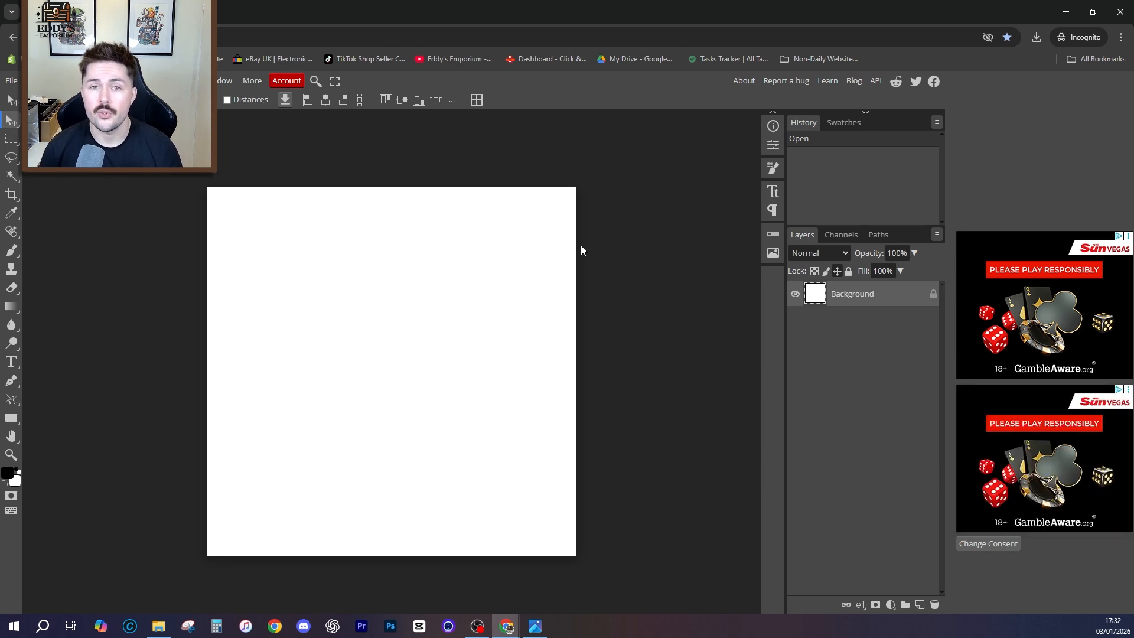
pyautogui.click(1037, 37)
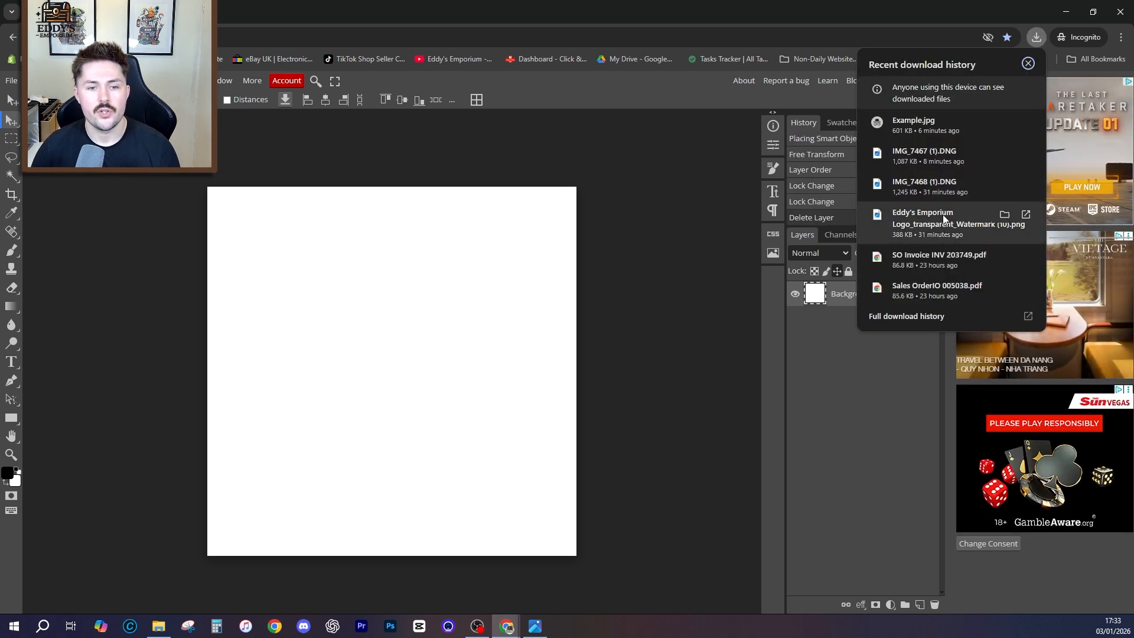
pyautogui.moveTo(945, 219); pyautogui.dragTo(813, 290)
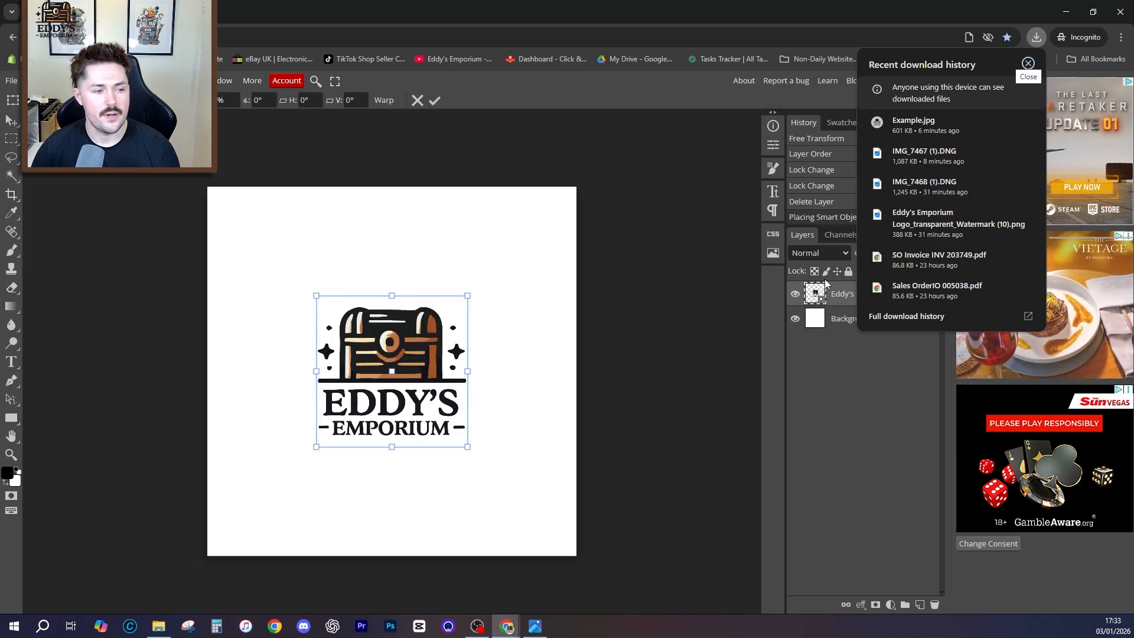
pyautogui.click(1036, 38)
# Step: Shrink the logo, fit it into the canvas's lower-right corner, and lock its layer
pyautogui.moveTo(444, 332); pyautogui.dragTo(501, 430)
pyautogui.moveTo(425, 405); pyautogui.dragTo(475, 462)
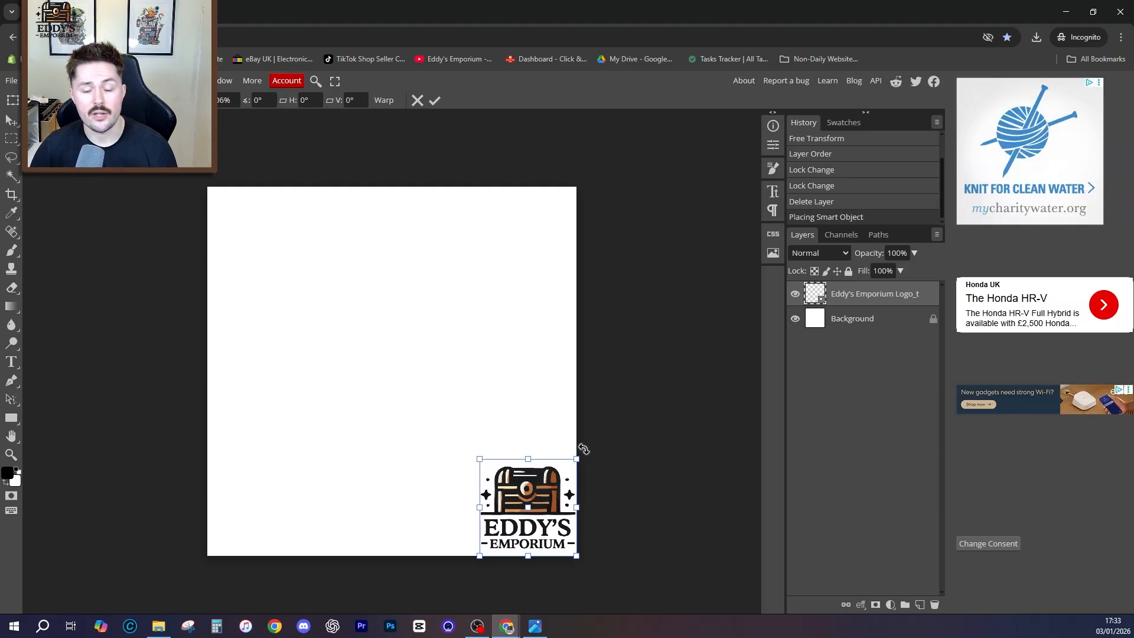
pyautogui.click(872, 272)
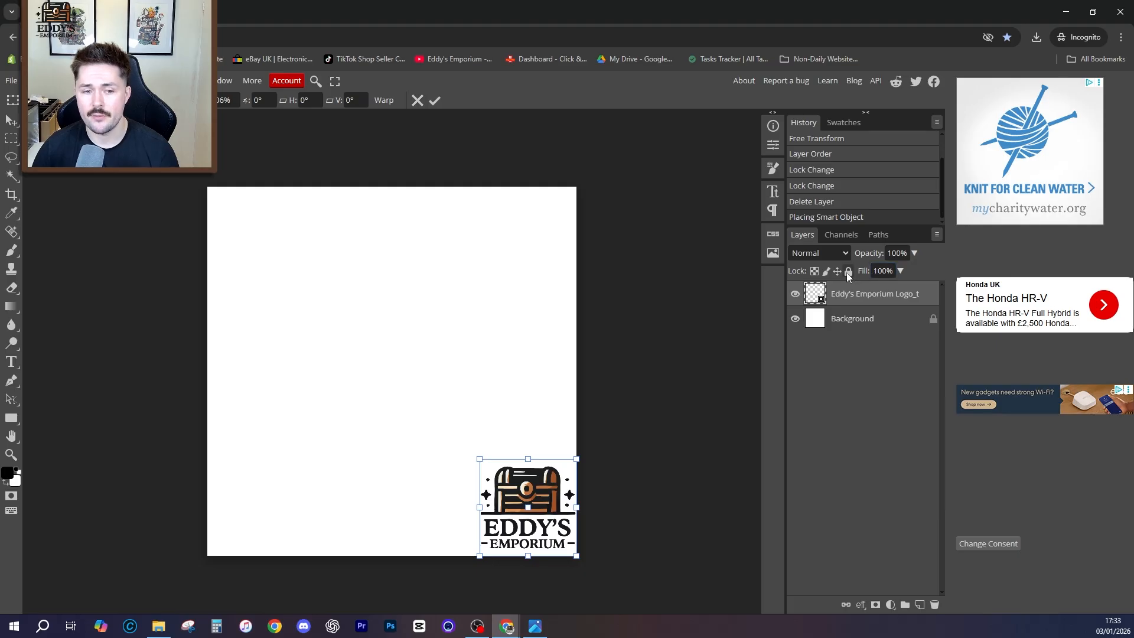
pyautogui.click(846, 272)
pyautogui.click(513, 483)
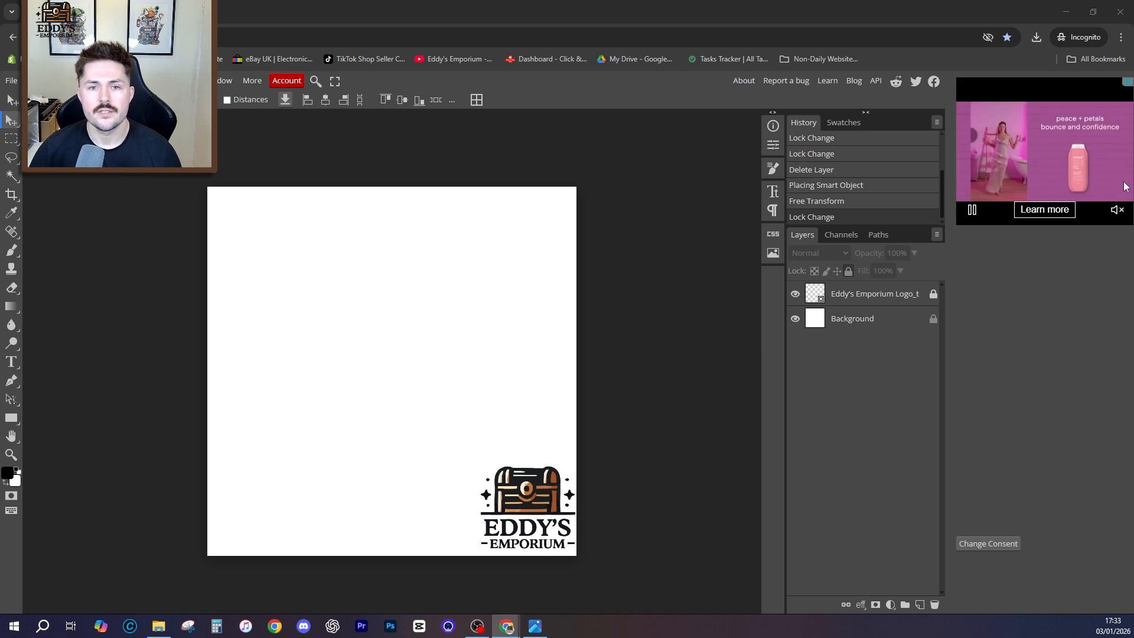
# Step: Place the downloaded IMG_7468 (1).DNG photo and order its layer between the Background and the logo layer
pyautogui.click(1036, 38)
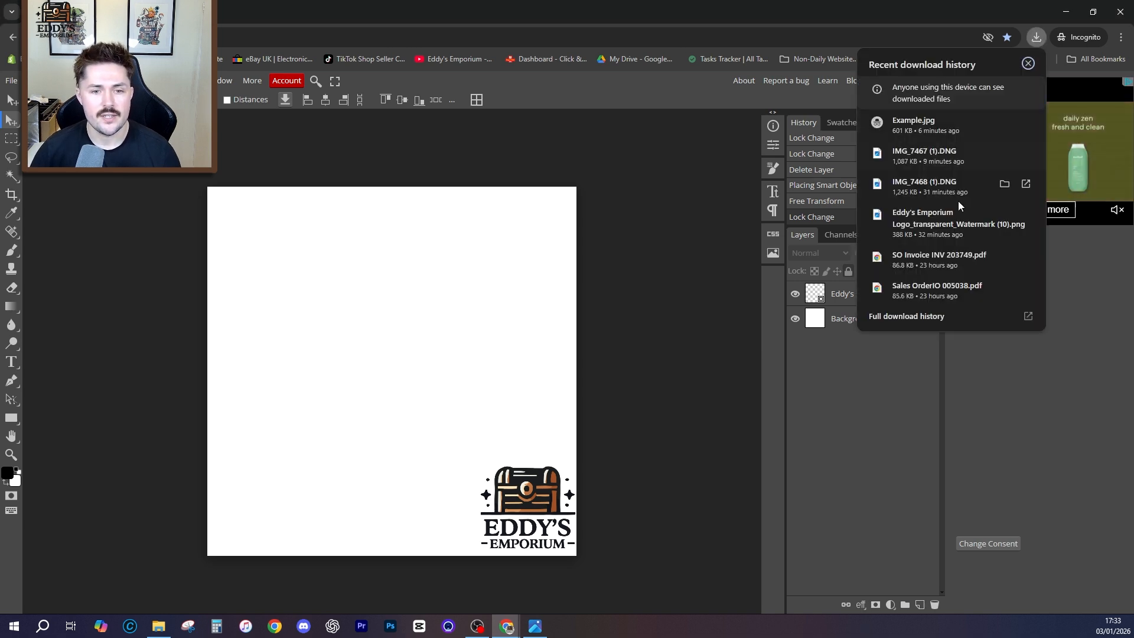
pyautogui.moveTo(941, 185); pyautogui.dragTo(384, 307)
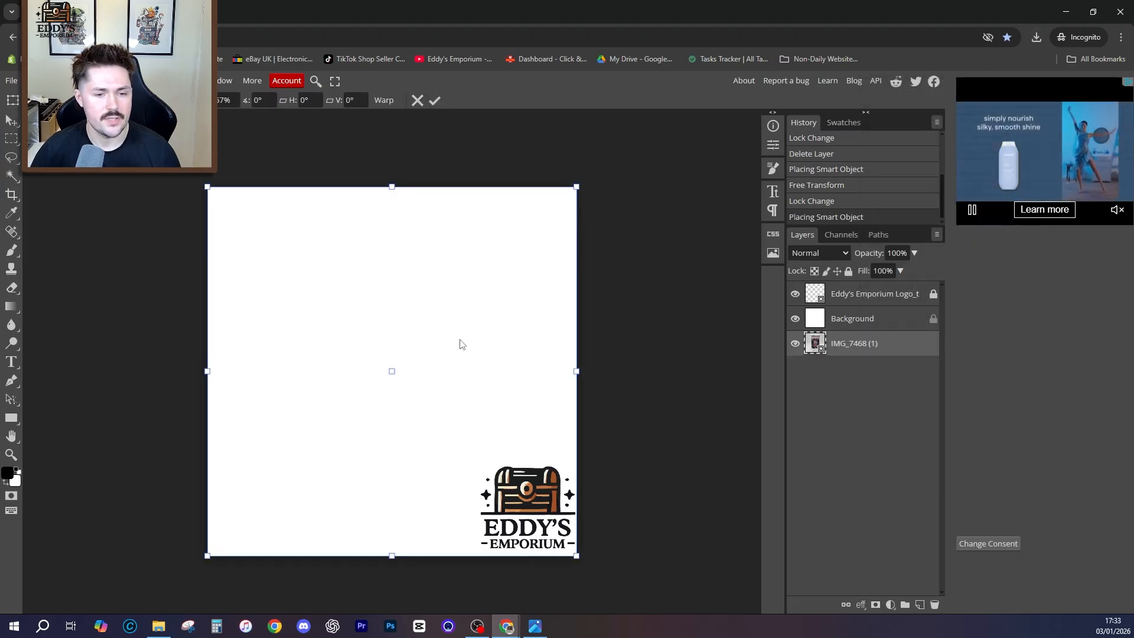
pyautogui.moveTo(862, 338); pyautogui.dragTo(851, 291)
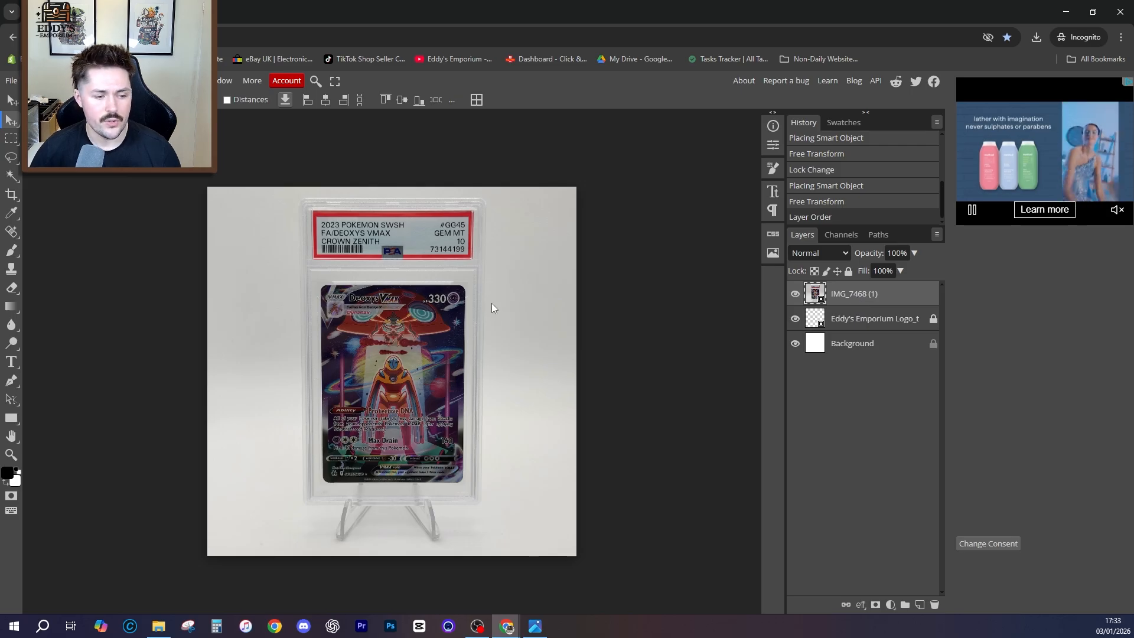
pyautogui.moveTo(869, 322); pyautogui.dragTo(866, 288)
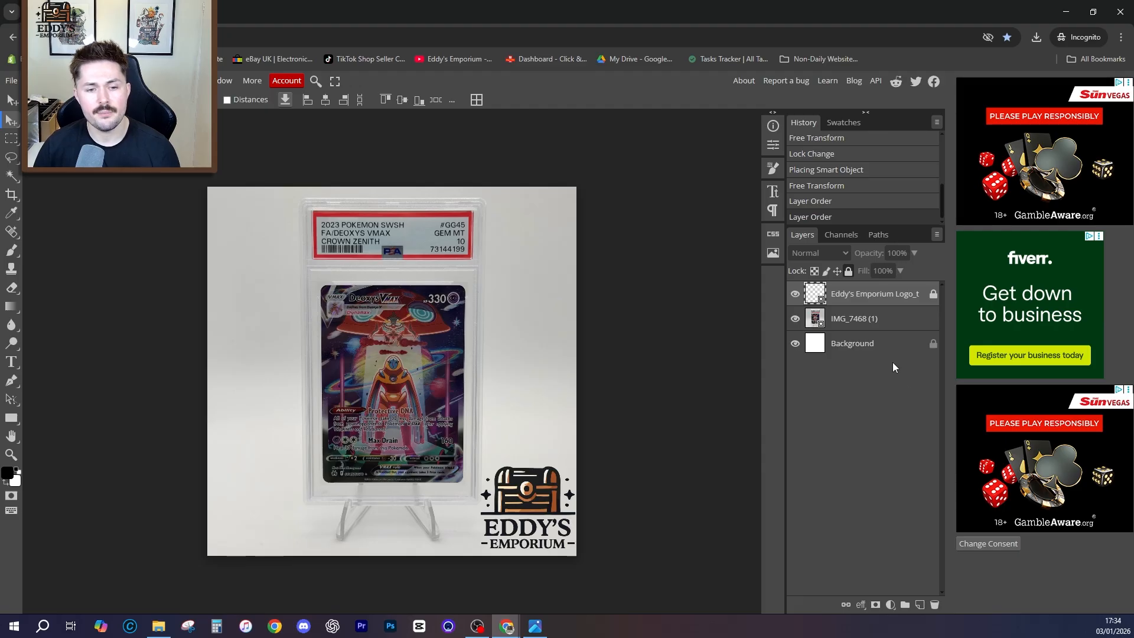
# Step: Convert the IMG_7468 (1) photo layer to a smart object
pyautogui.click(870, 321)
pyautogui.rightClick(870, 321)
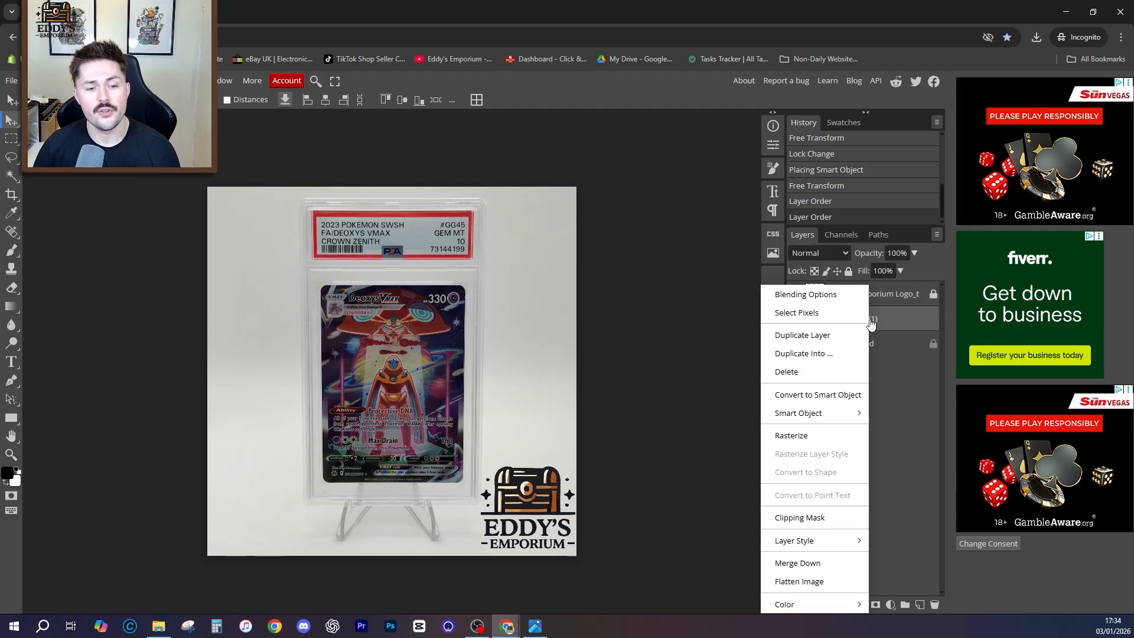
pyautogui.click(818, 396)
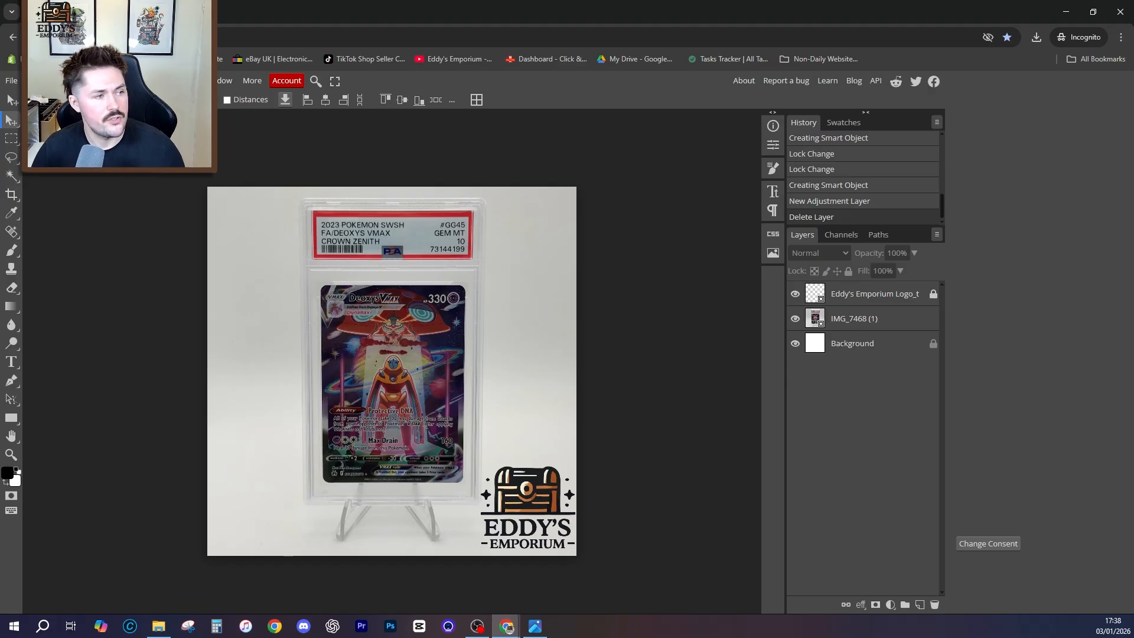
pyautogui.click(65, 81)
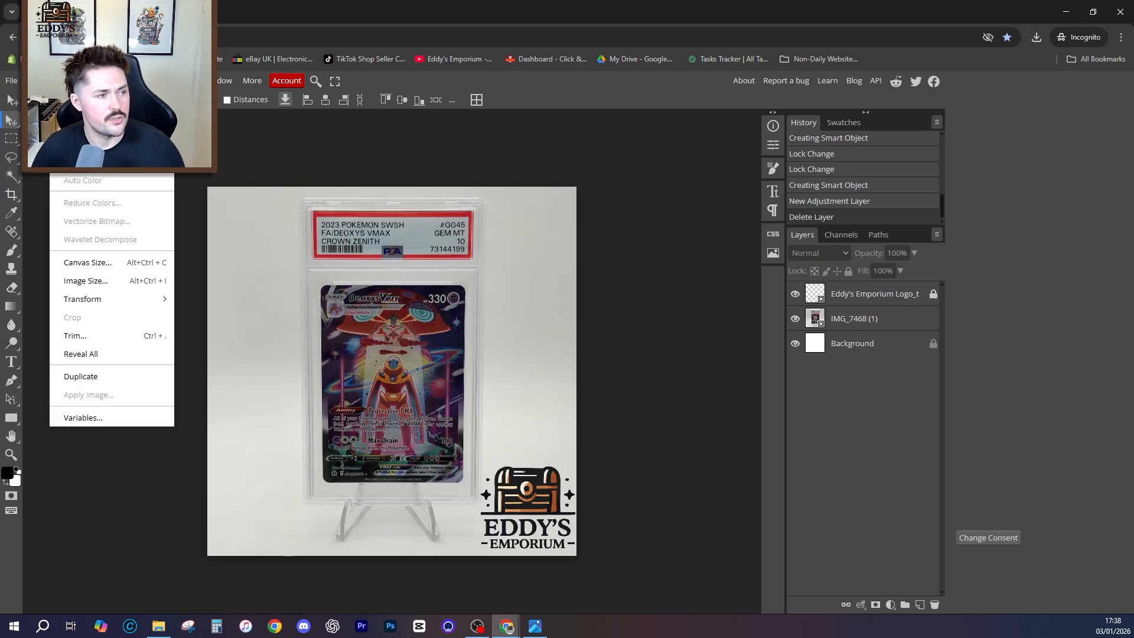
pyautogui.moveTo(84, 121)
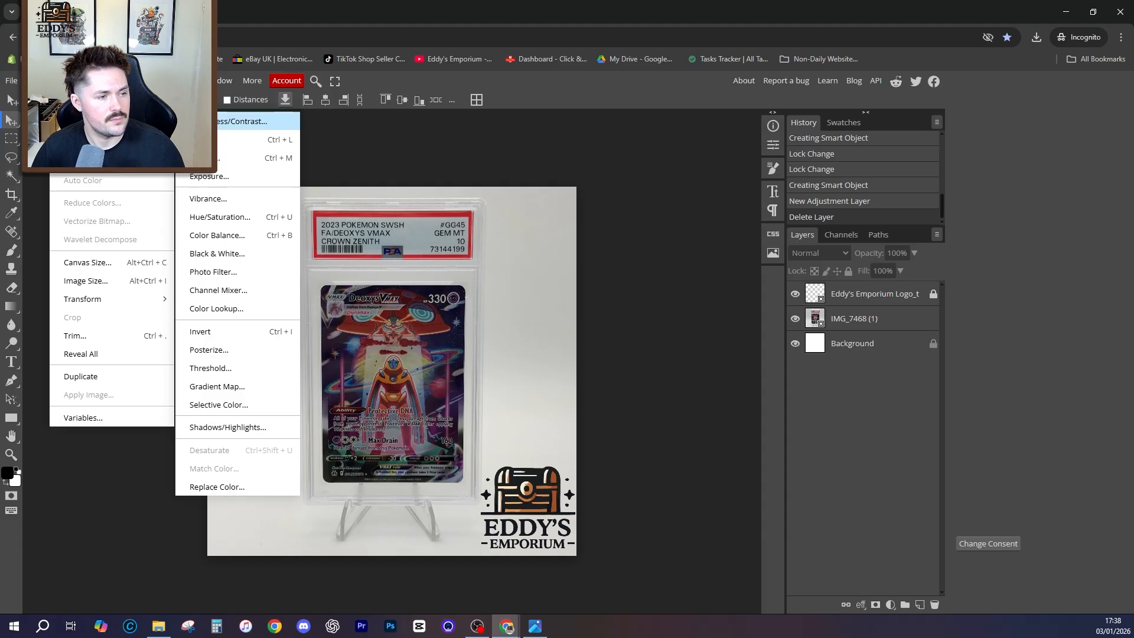
pyautogui.click(96, 80)
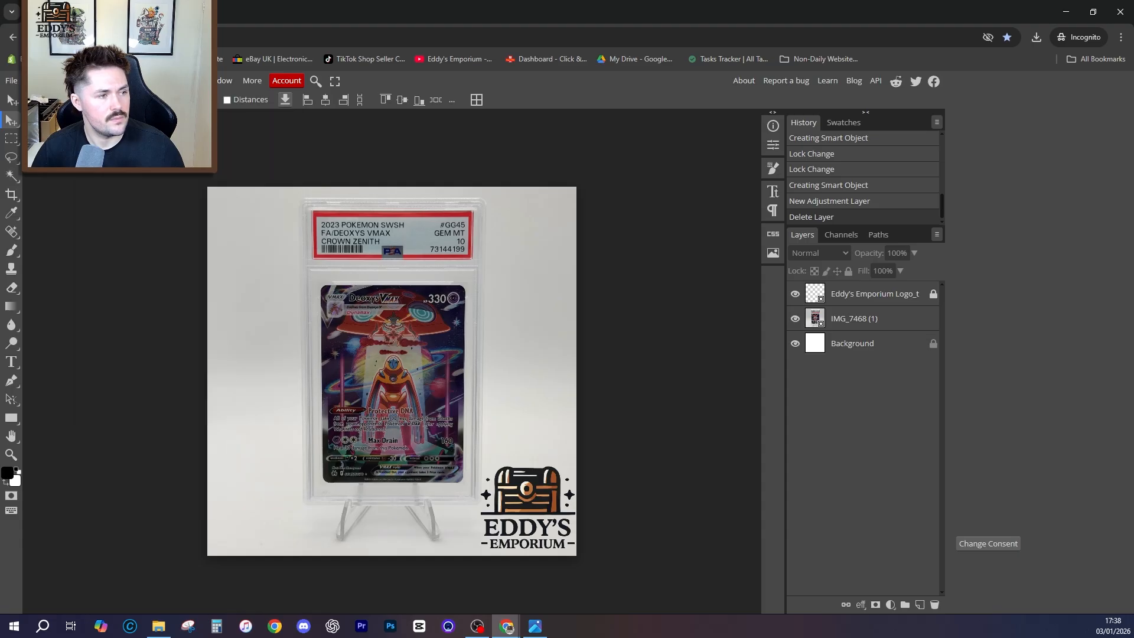
# Step: Add an Exposure adjustment layer and move the logo layer above it so the logo is not affected
pyautogui.click(95, 80)
pyautogui.moveTo(156, 235)
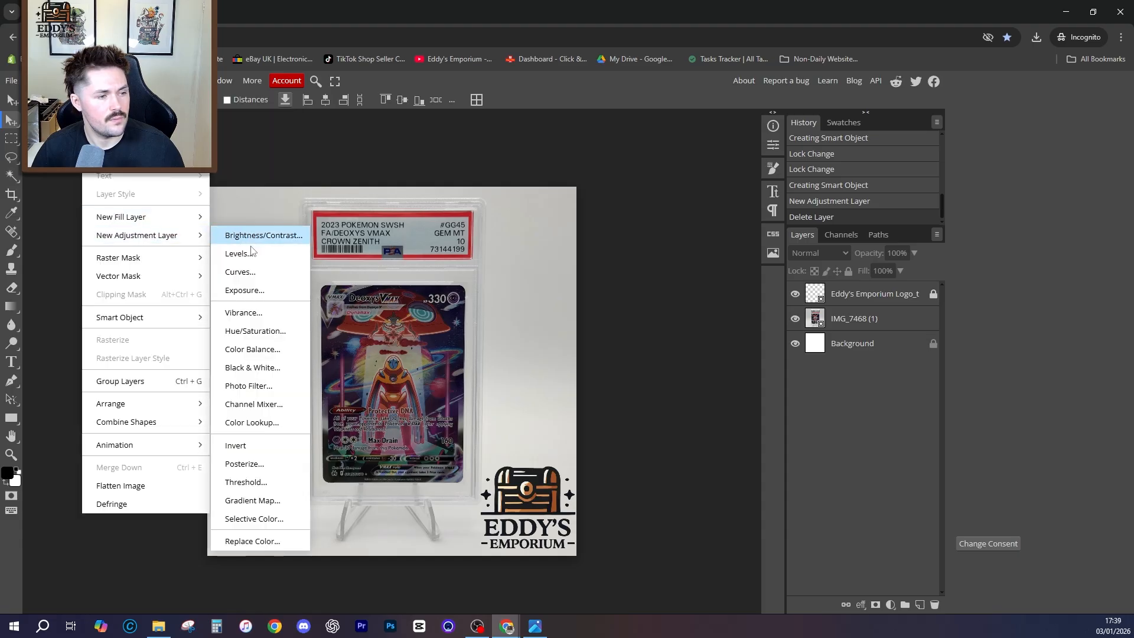
pyautogui.click(247, 290)
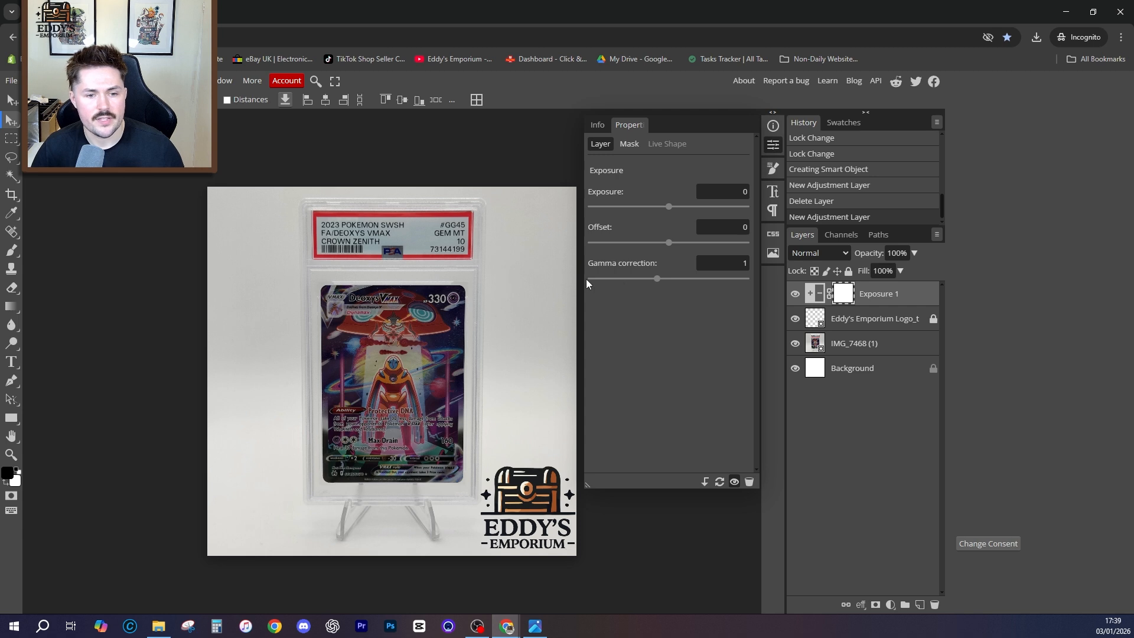
pyautogui.moveTo(832, 322); pyautogui.dragTo(832, 288)
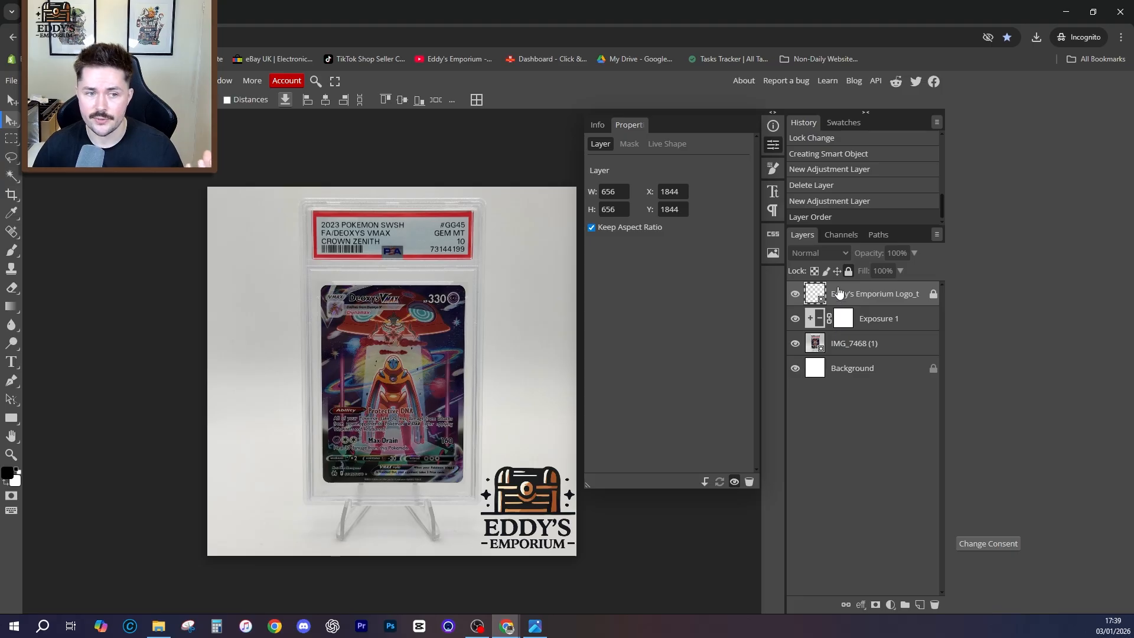
# Step: Set the Exposure adjustment layer to exposure 0.45 and offset 0.01
pyautogui.click(890, 319)
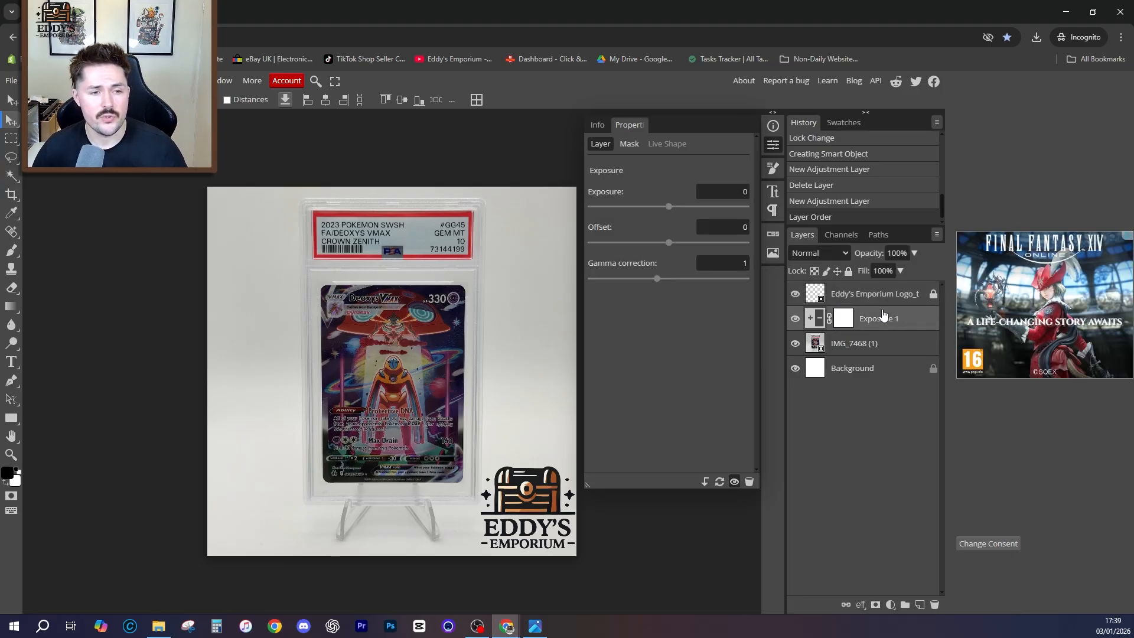
pyautogui.click(725, 192)
pyautogui.write('0.45')
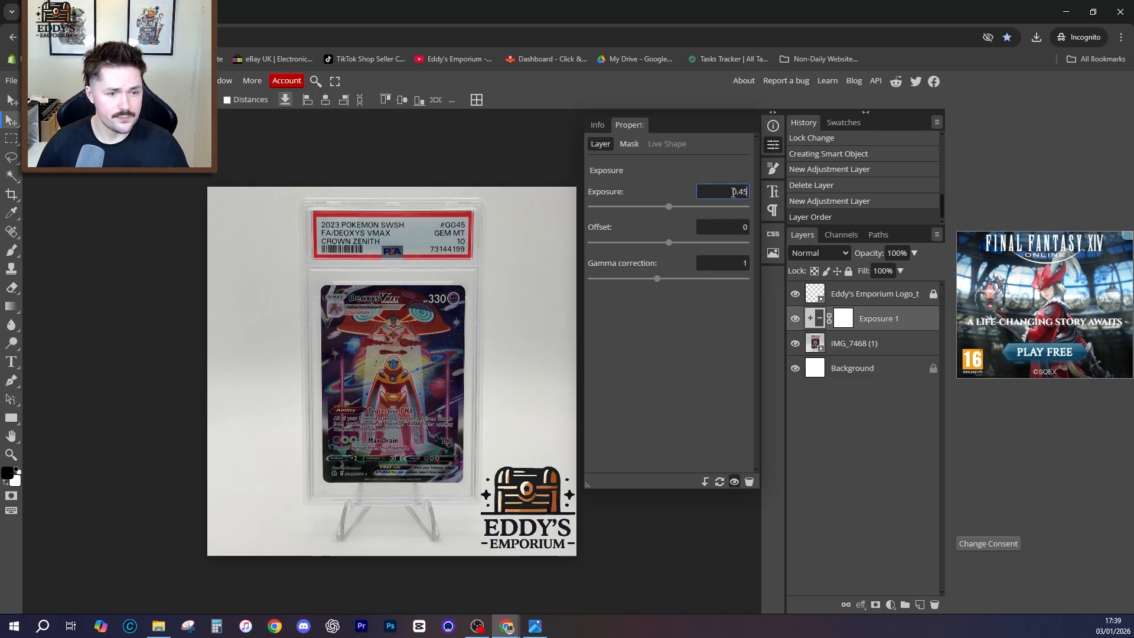
pyautogui.click(740, 228)
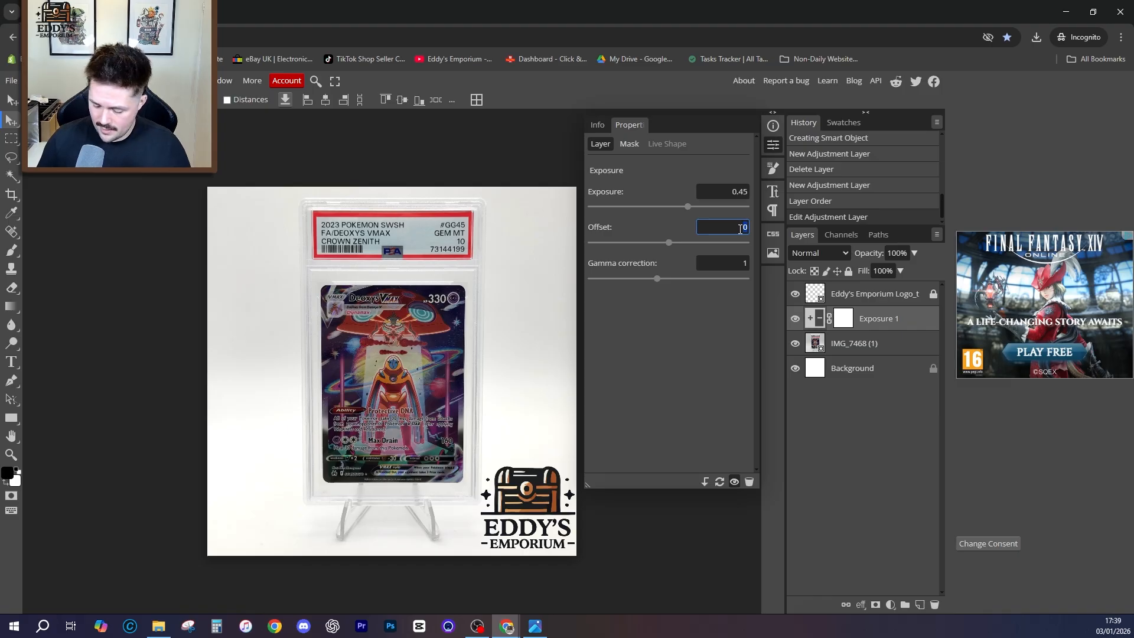
pyautogui.press('BackSpace')
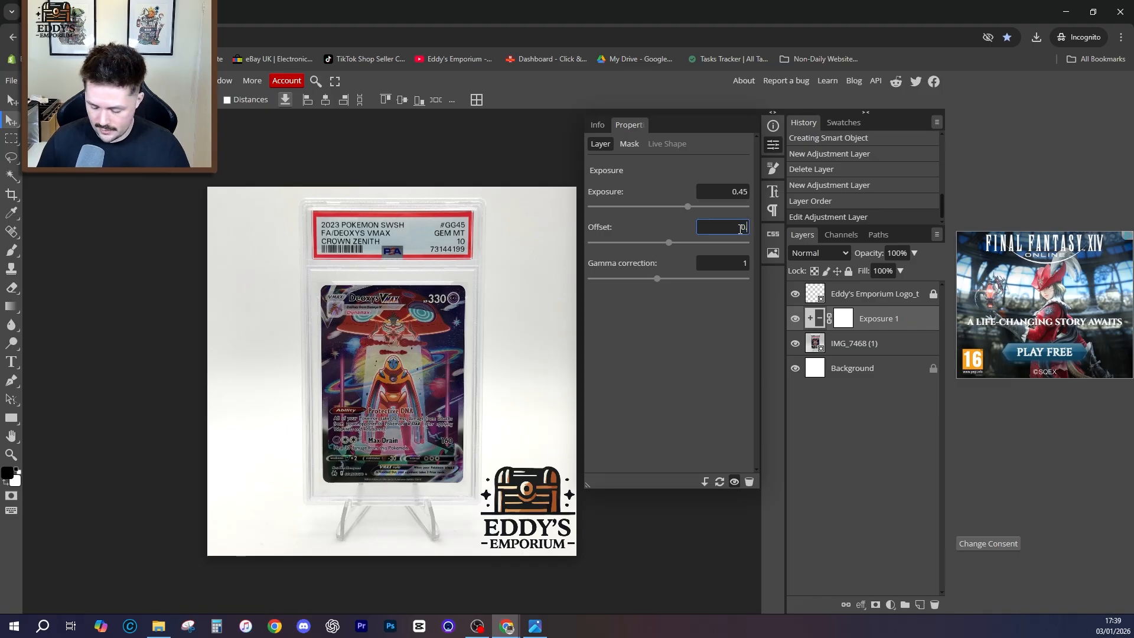
pyautogui.write('0.02')
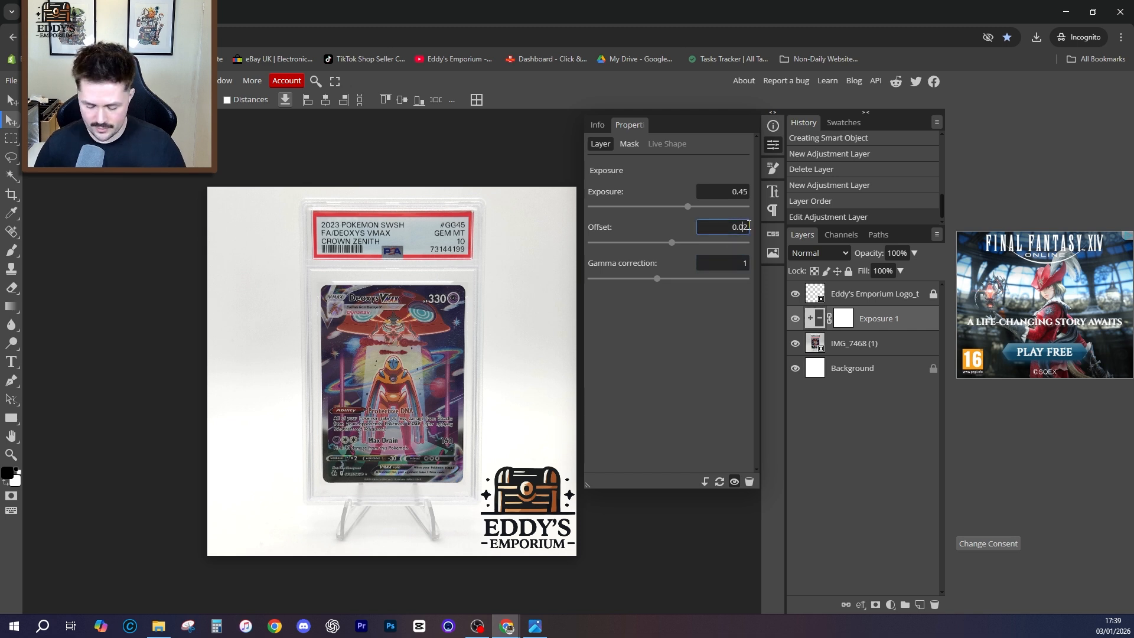
pyautogui.press('BackSpace')
pyautogui.write('1')
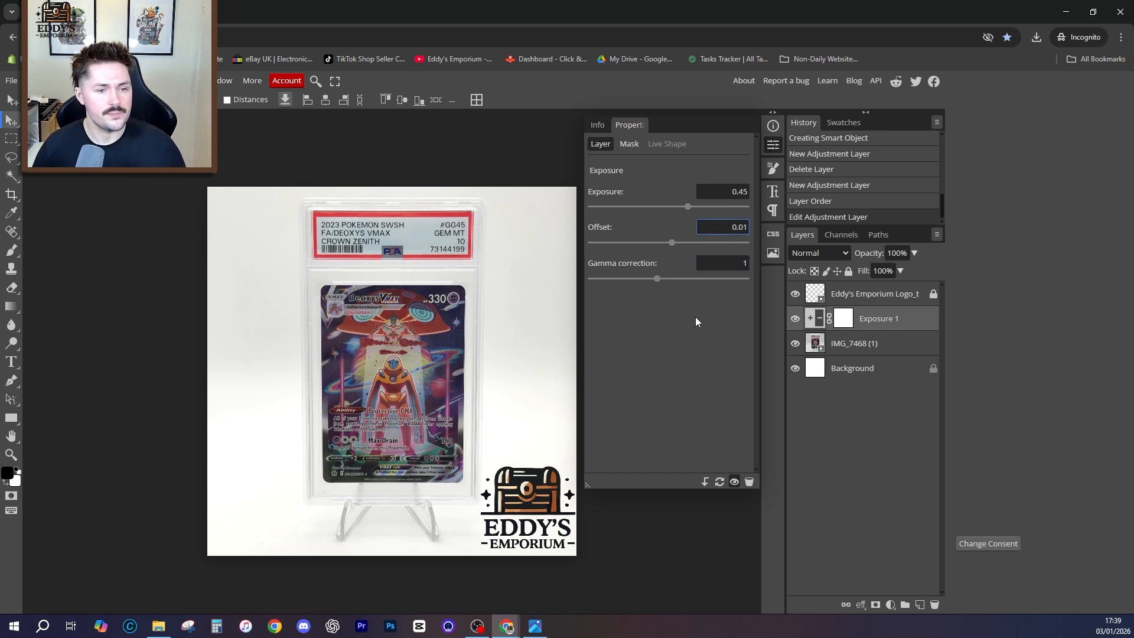
pyautogui.click(723, 265)
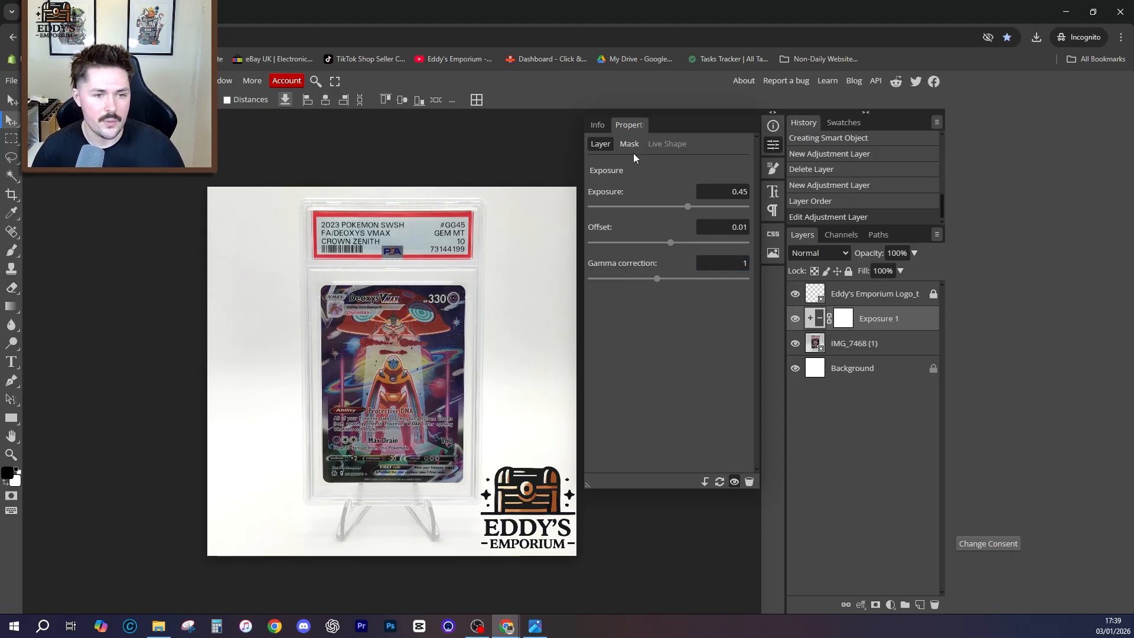
pyautogui.click(458, 168)
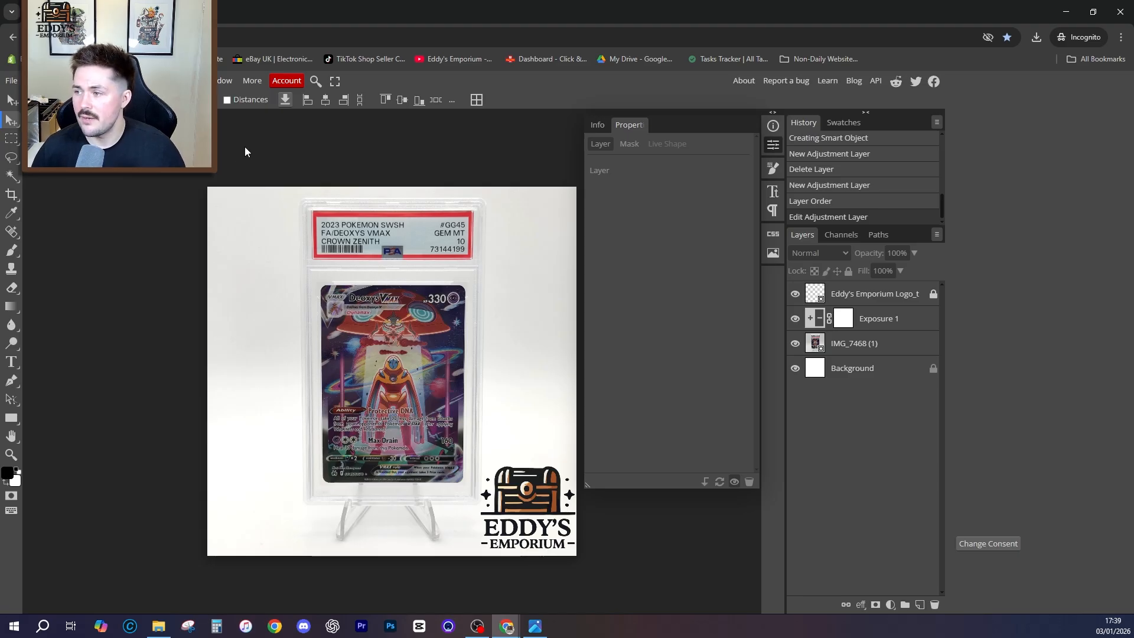
# Step: Add a Levels adjustment layer with input black point 5, midtones 1.05 and white point 245
pyautogui.click(62, 81)
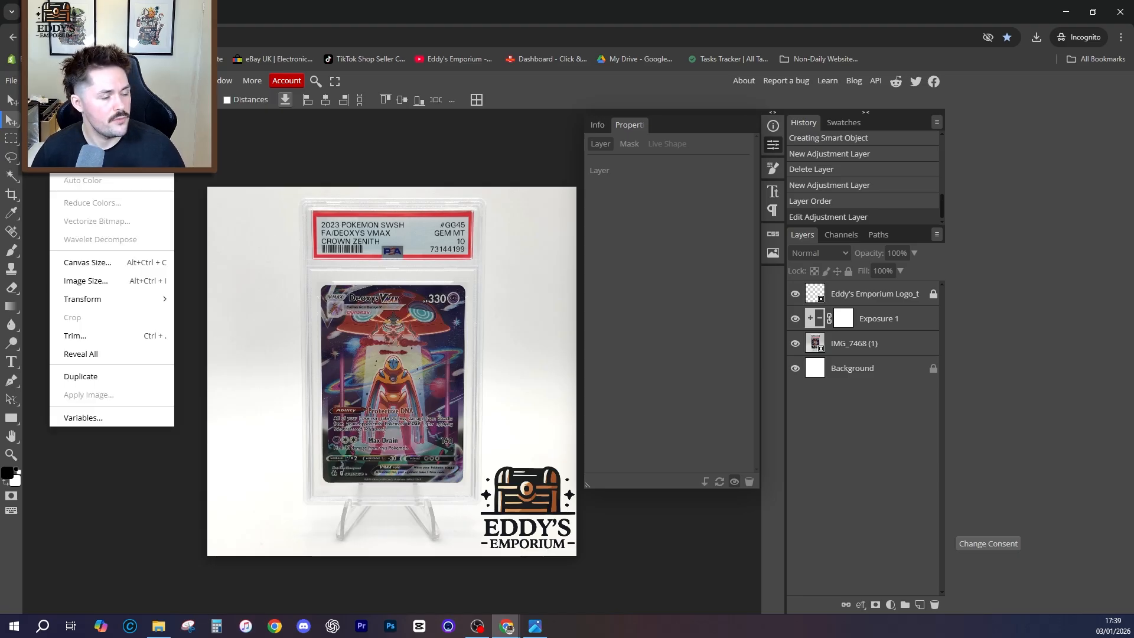
pyautogui.moveTo(92, 80)
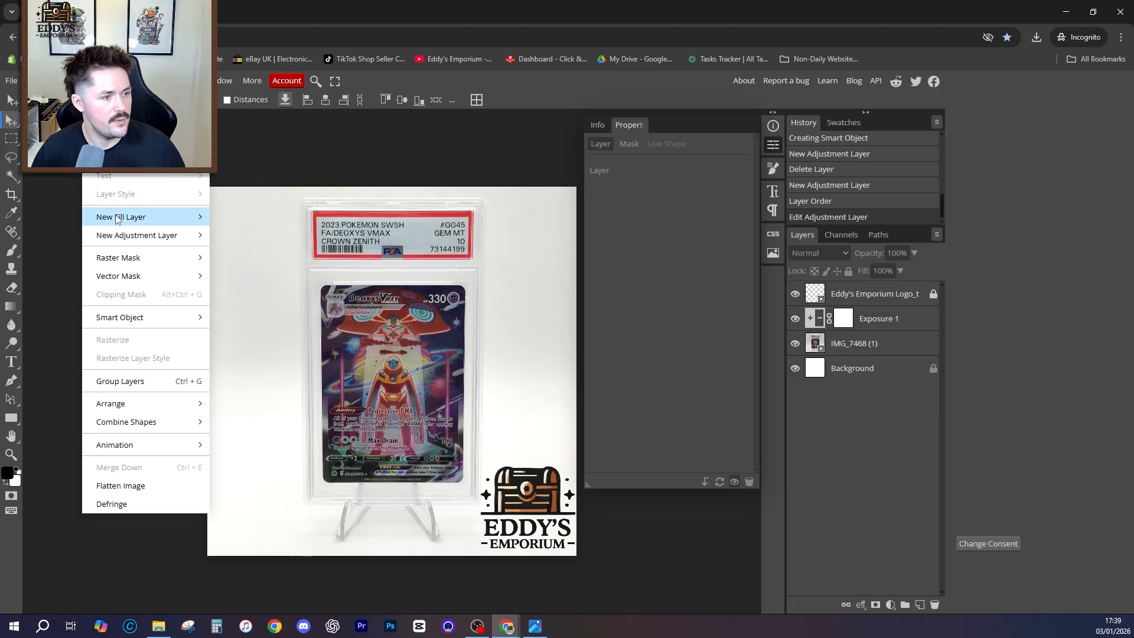
pyautogui.moveTo(121, 234)
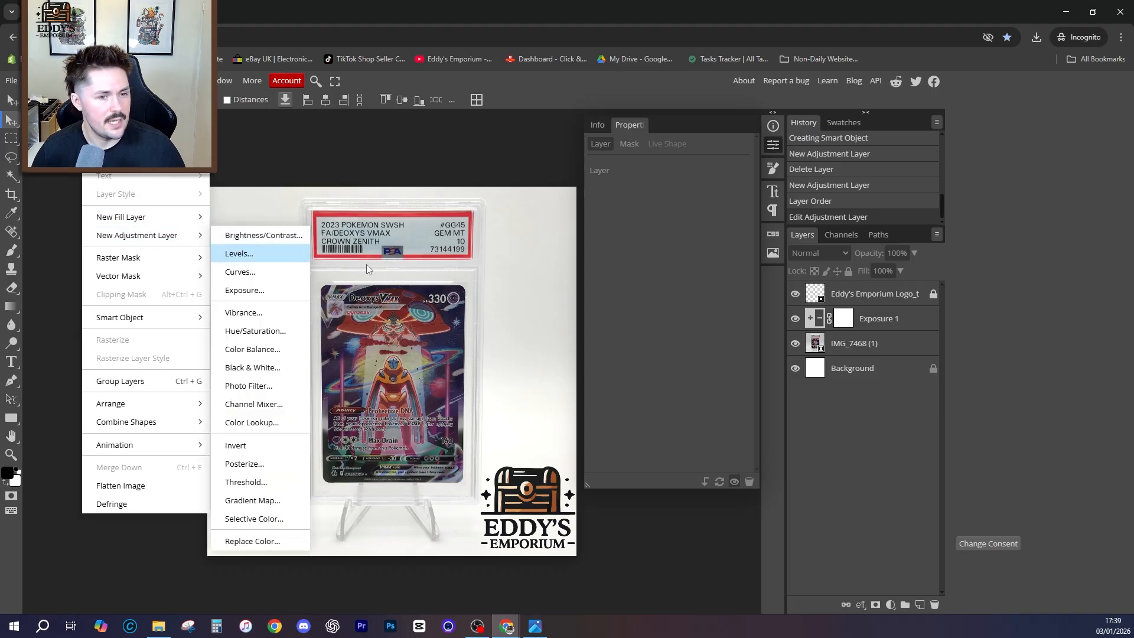
pyautogui.click(257, 253)
pyautogui.click(595, 281)
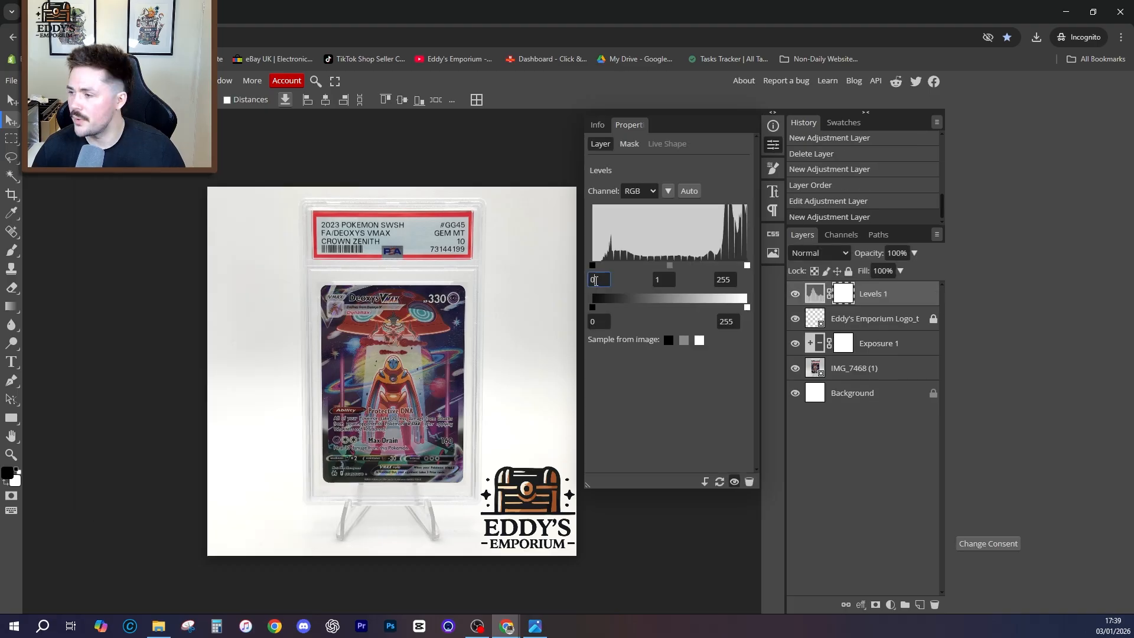
pyautogui.write('5')
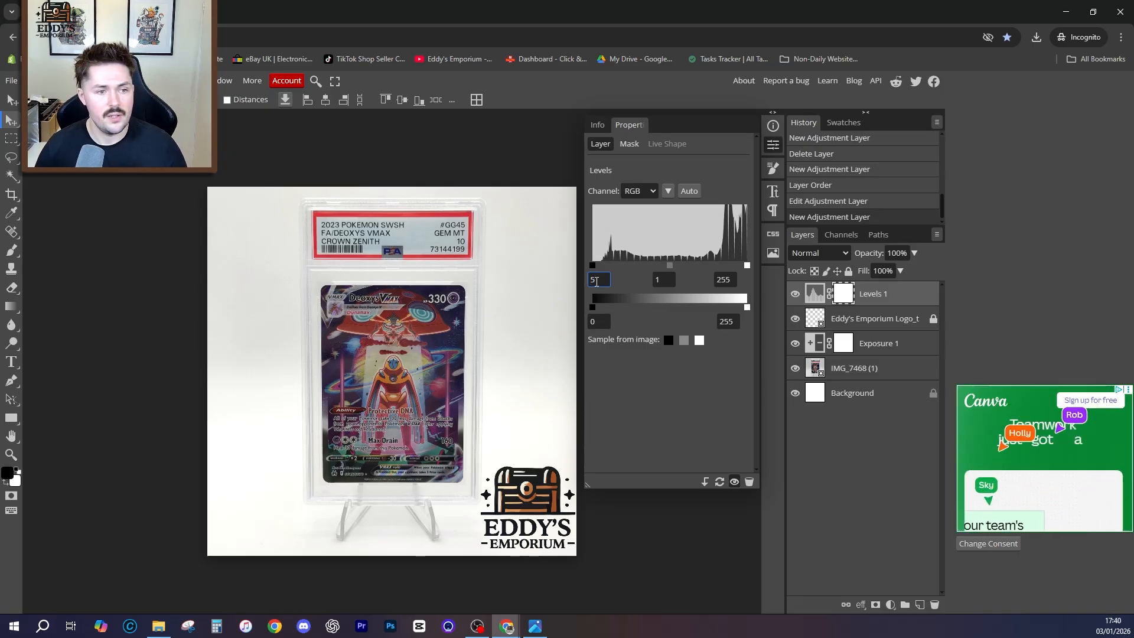
pyautogui.click(664, 280)
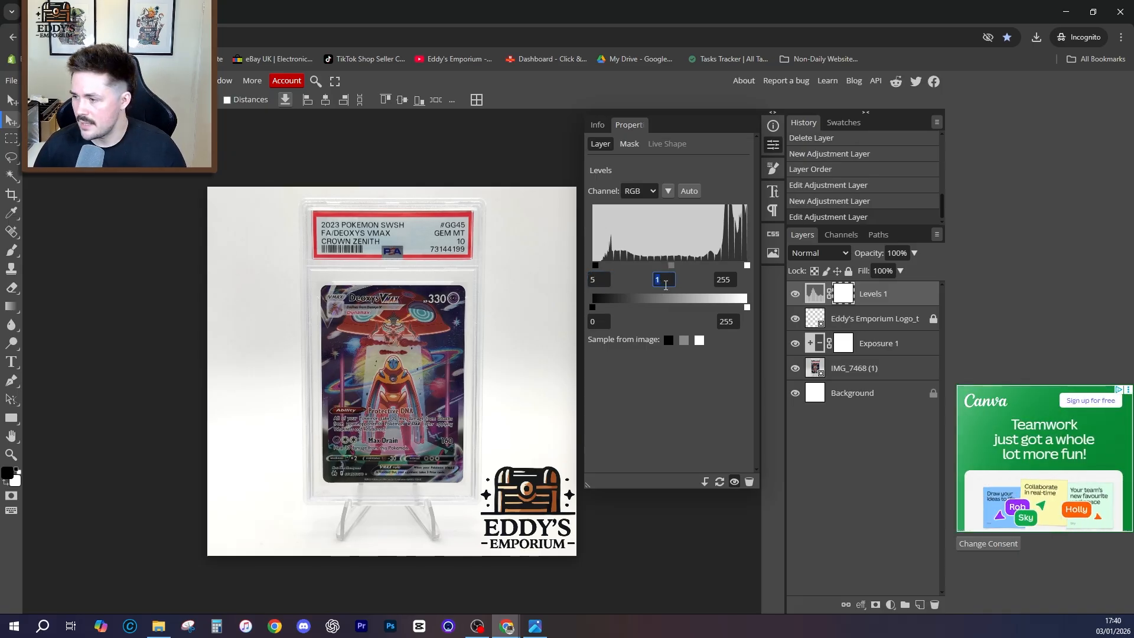
pyautogui.write('10')
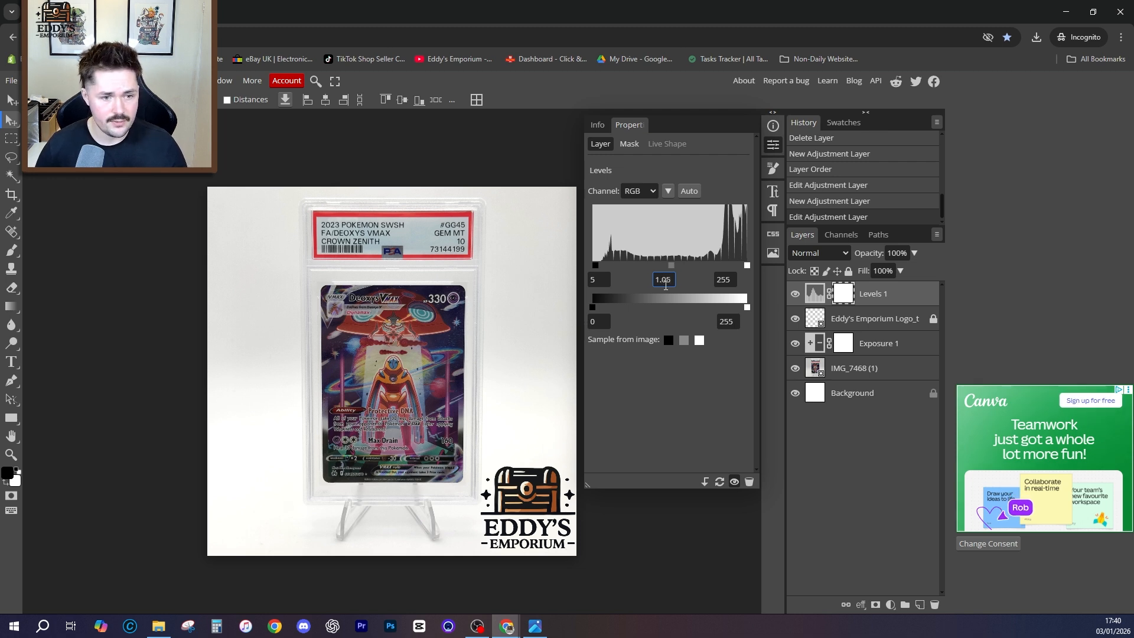
pyautogui.click(731, 278)
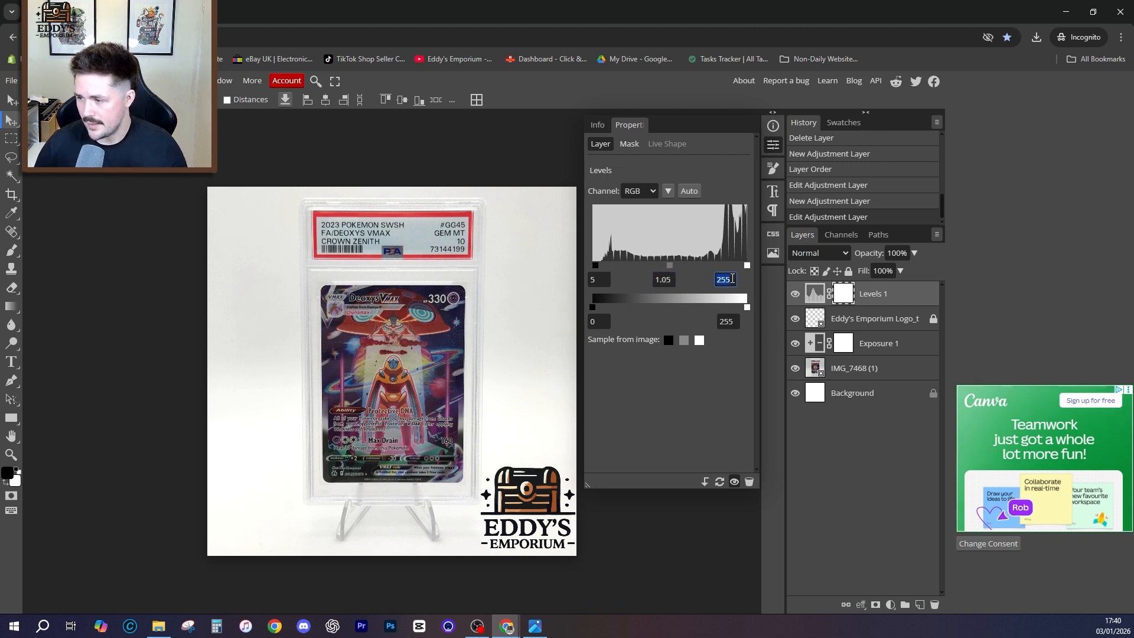
pyautogui.write('245')
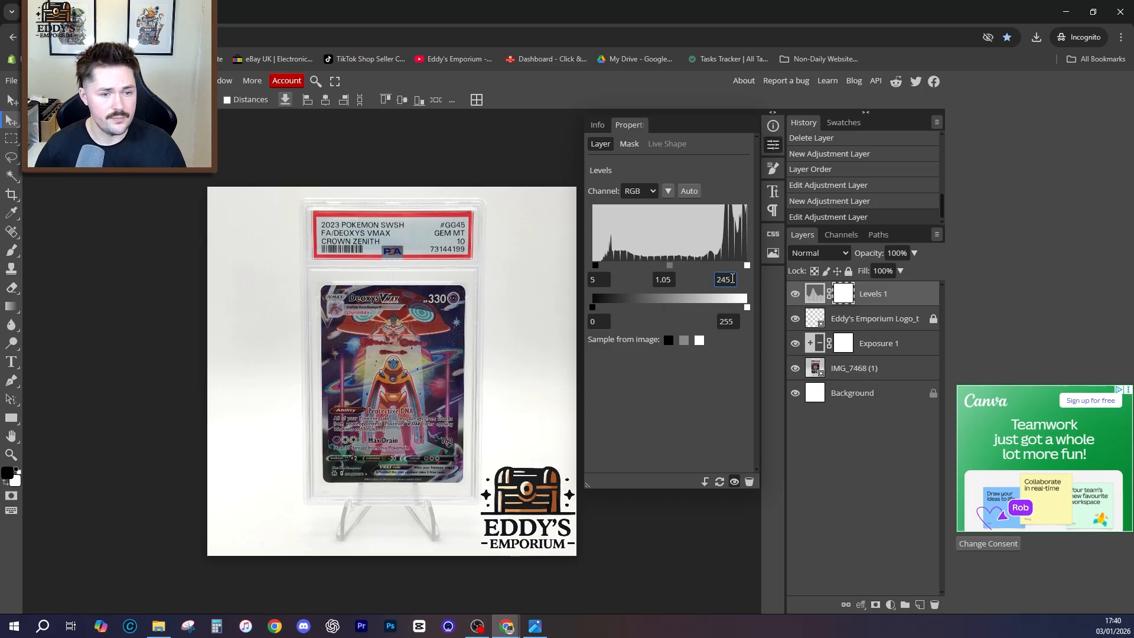
# Step: Move the Eddy's Emporium logo layer above the Levels 1 adjustment layer
pyautogui.click(854, 319)
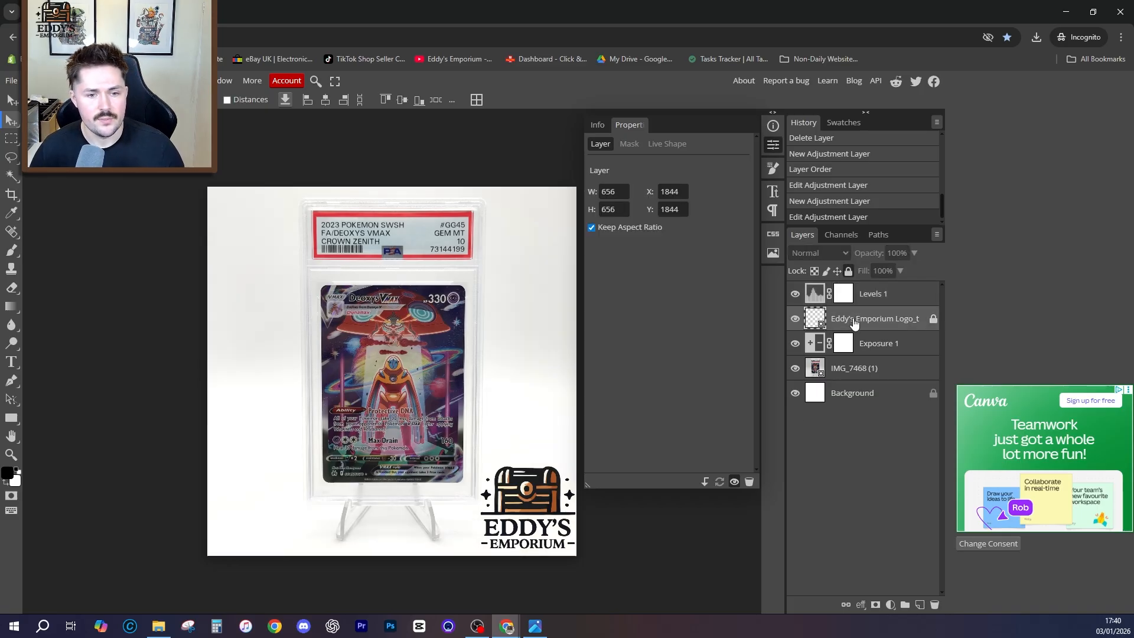
pyautogui.moveTo(854, 322); pyautogui.dragTo(853, 287)
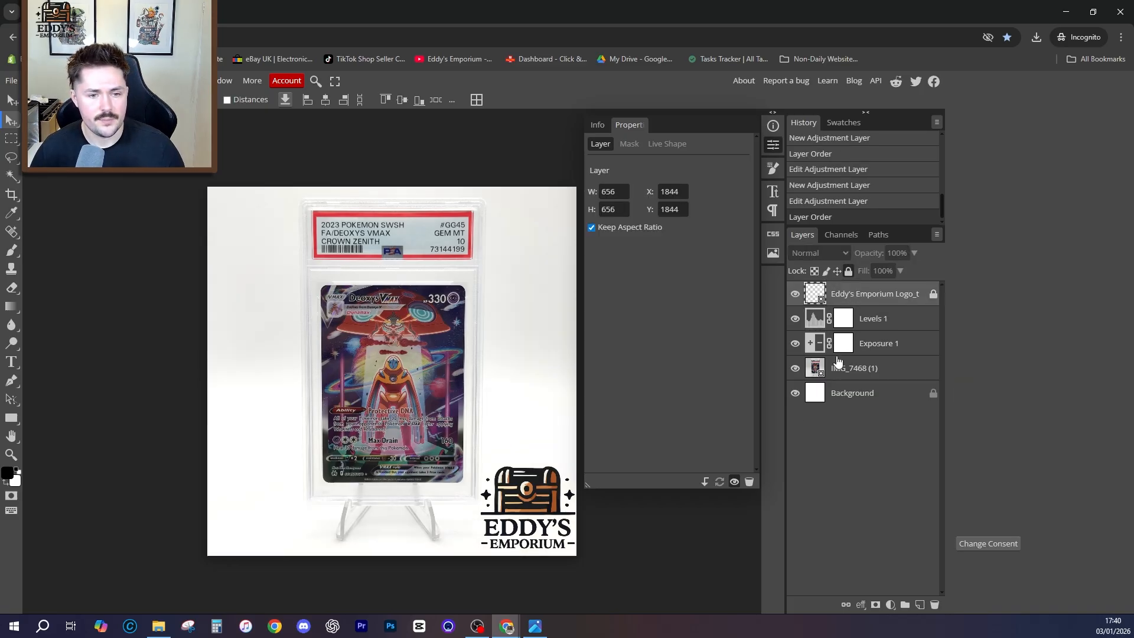
# Step: Add a Brightness/Contrast adjustment layer directly above Levels 1 with brightness 10 and contrast 6
pyautogui.click(859, 323)
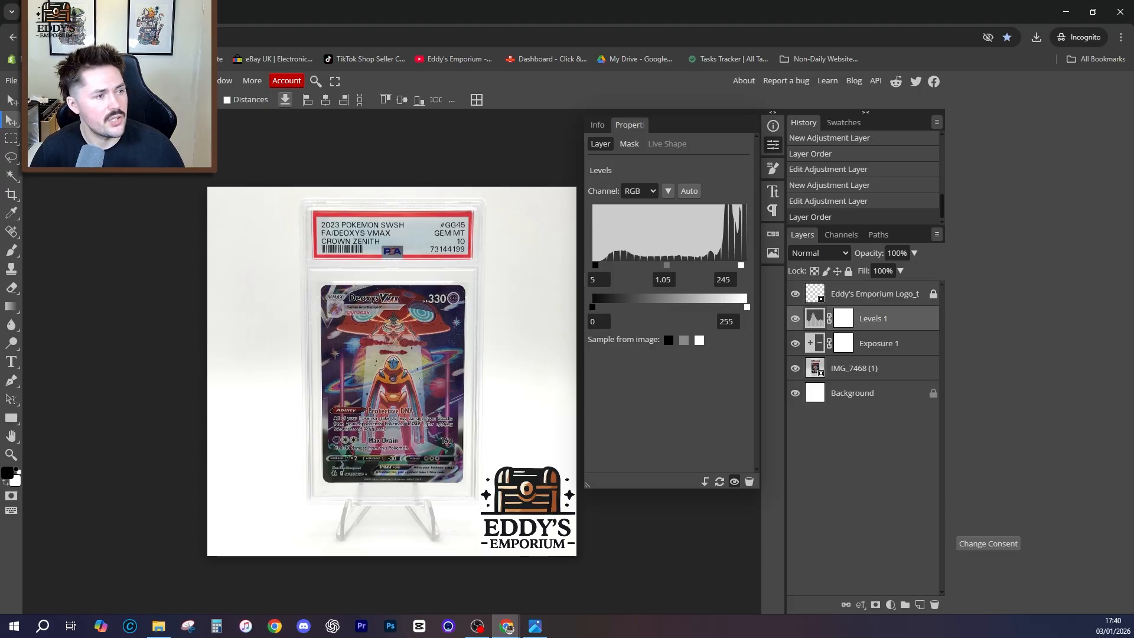
pyautogui.click(65, 81)
pyautogui.moveTo(95, 81)
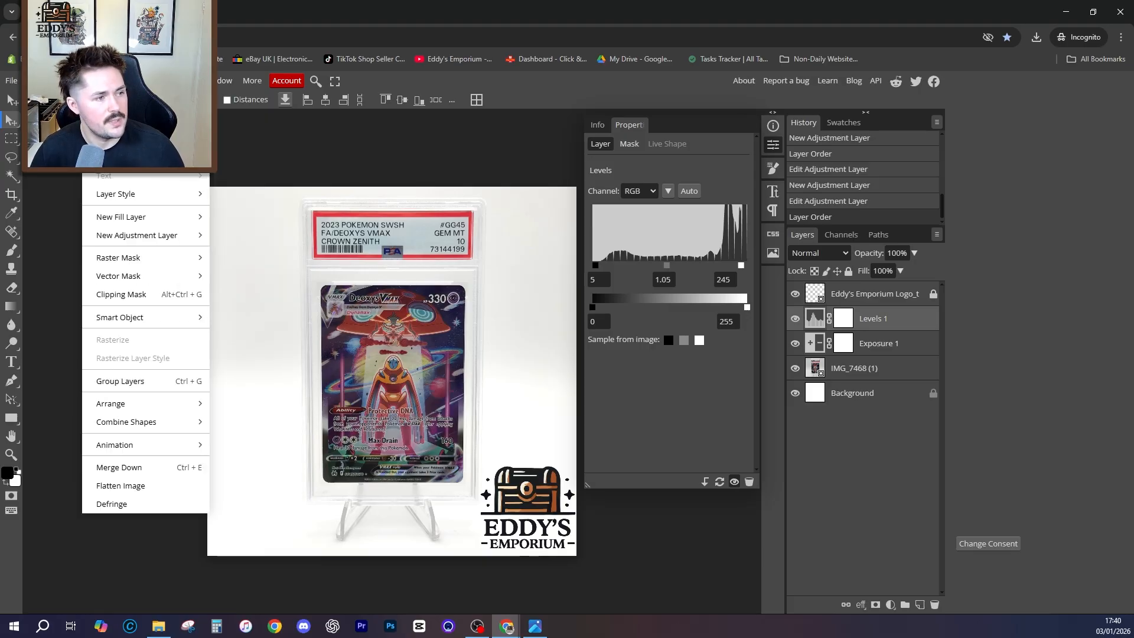
pyautogui.moveTo(177, 235)
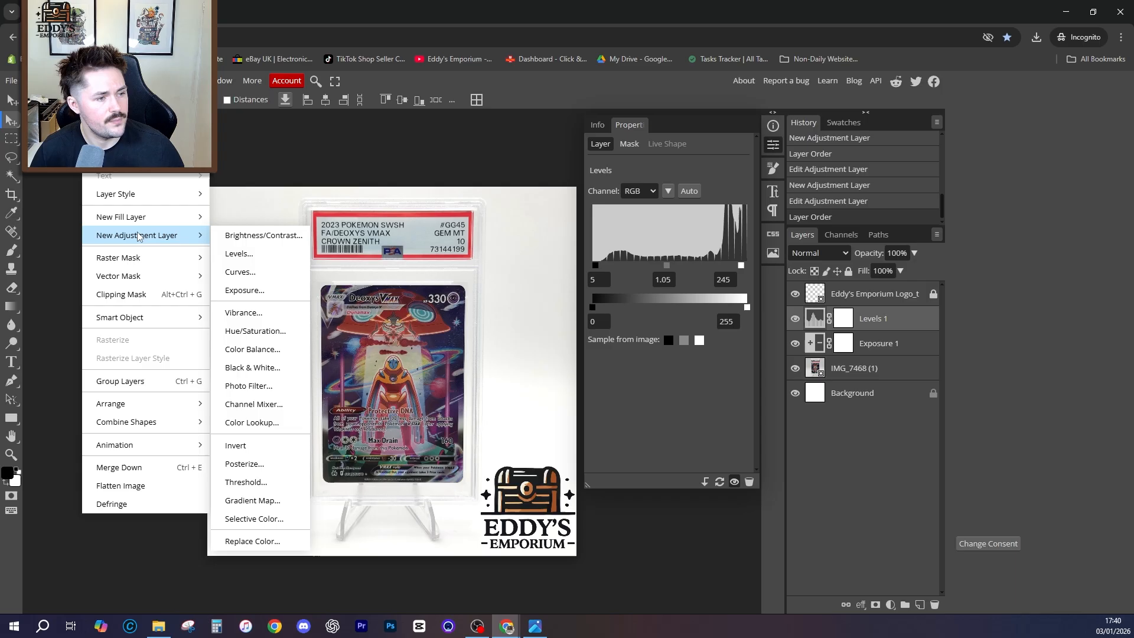
pyautogui.click(267, 236)
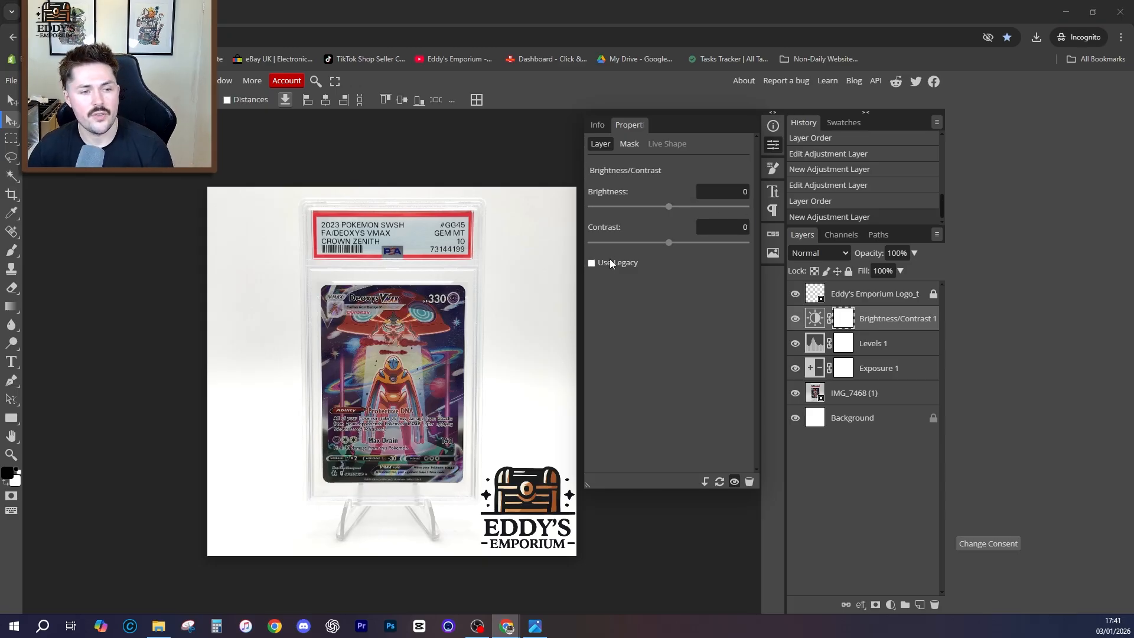
pyautogui.click(738, 191)
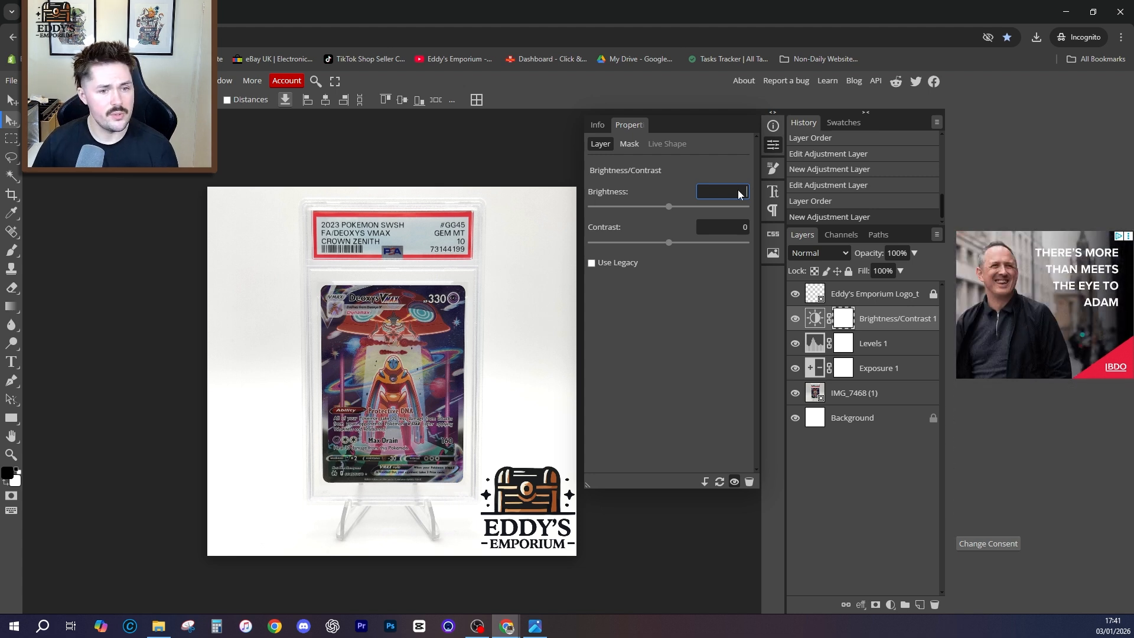
pyautogui.click(743, 226)
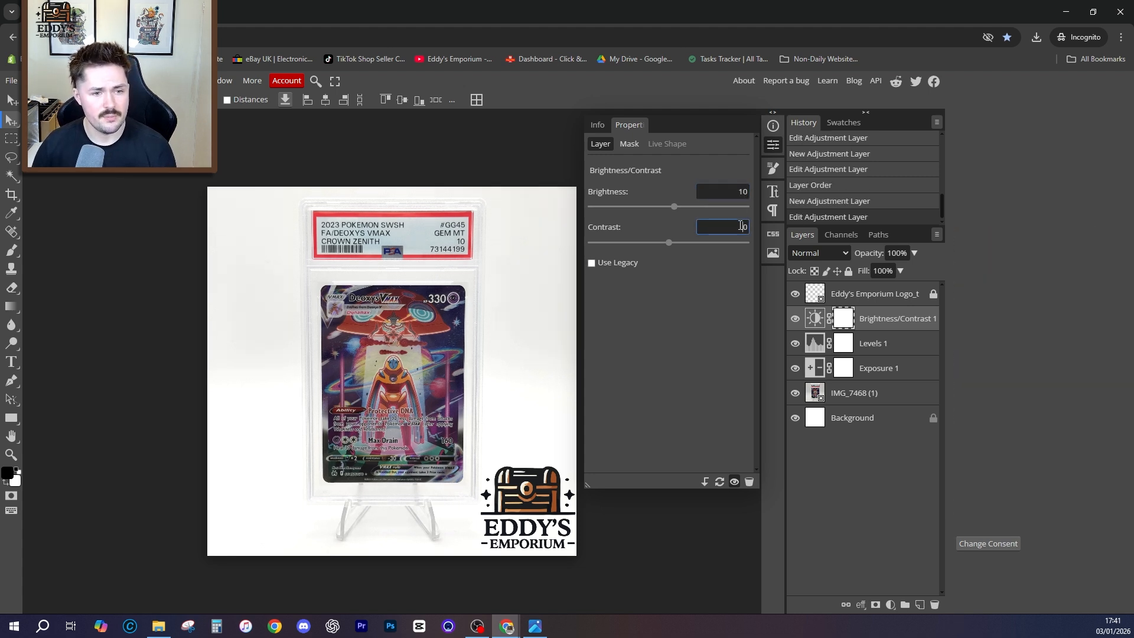
pyautogui.write('5')
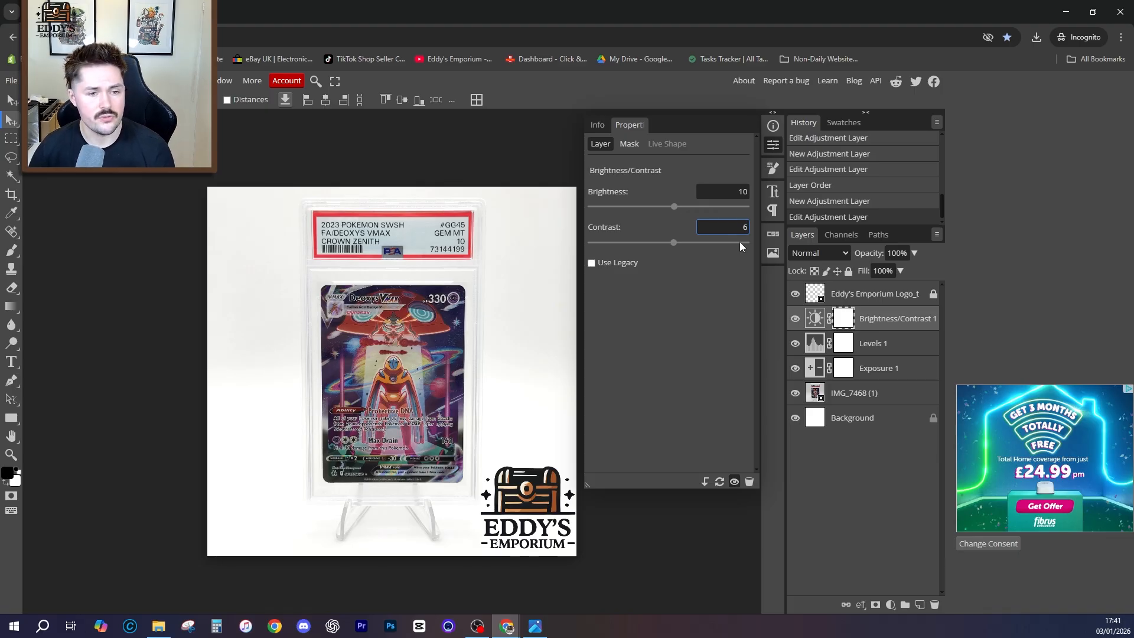
pyautogui.click(736, 283)
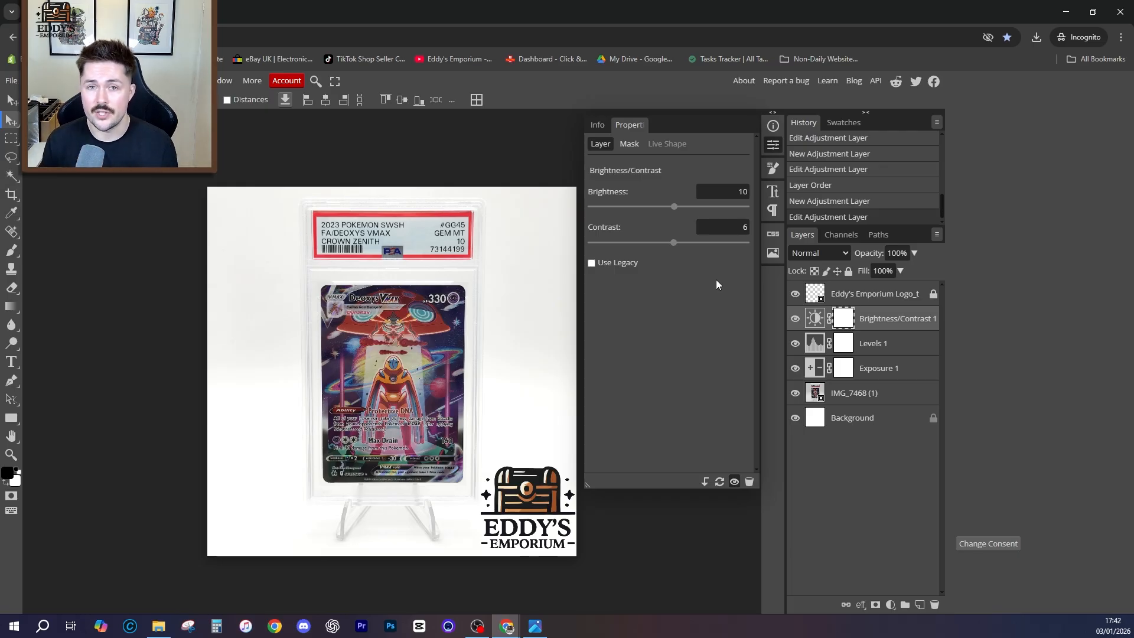
# Step: Add a Hue/Saturation adjustment layer above Brightness/Contrast 1 with the Master saturation set to 6
pyautogui.click(94, 80)
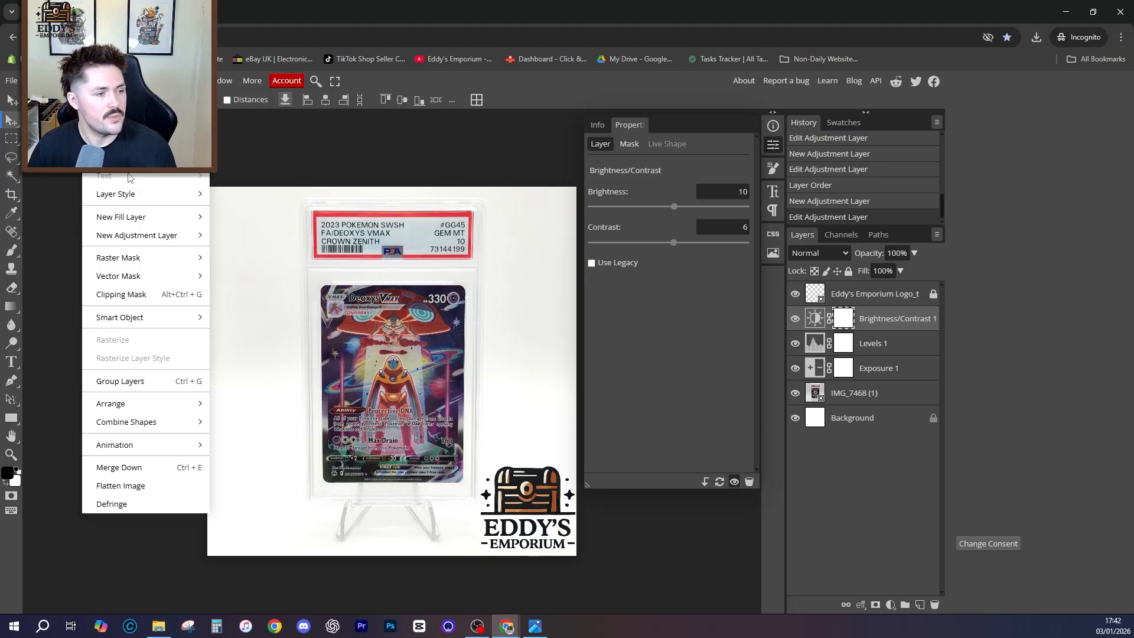
pyautogui.moveTo(195, 236)
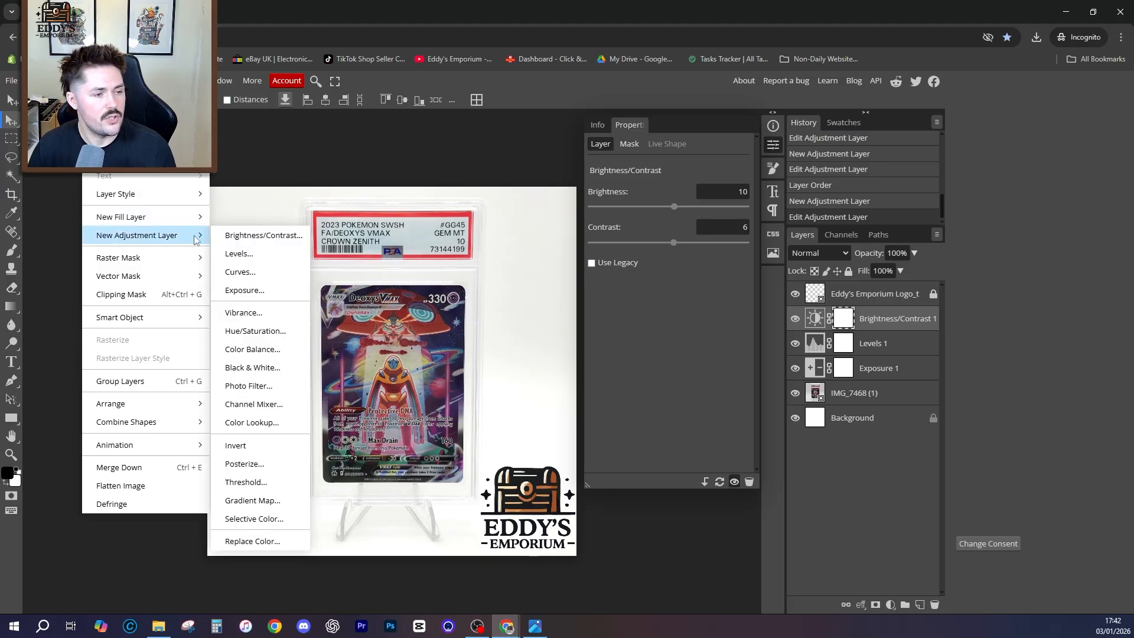
pyautogui.click(254, 331)
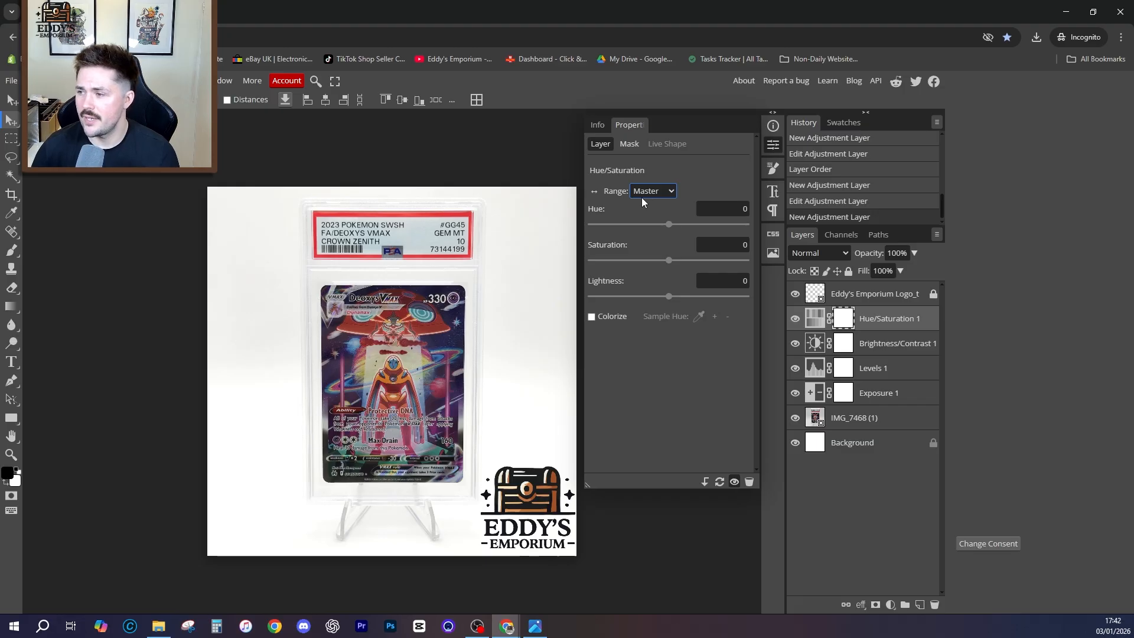
pyautogui.click(712, 211)
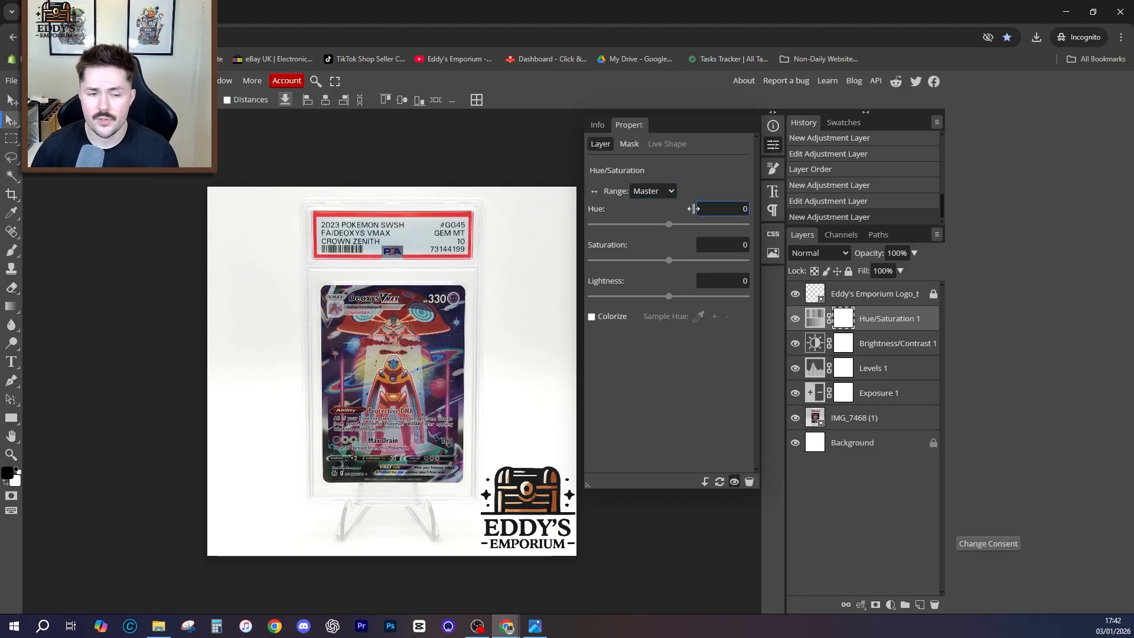
pyautogui.click(725, 238)
pyautogui.press('BackSpace')
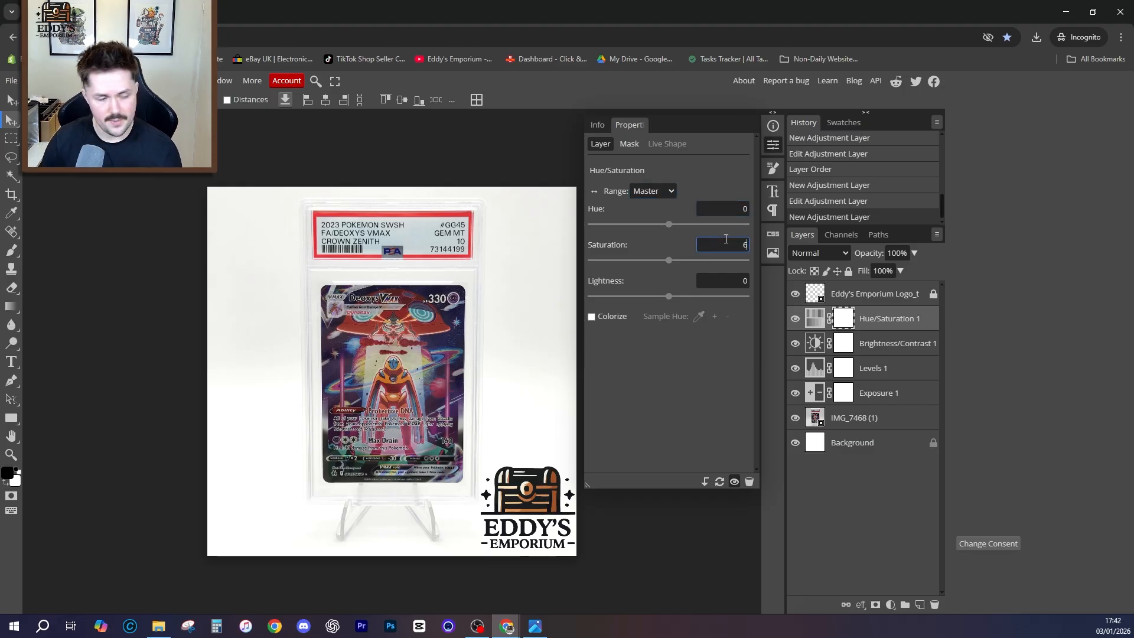
pyautogui.write('6')
pyautogui.press('Return')
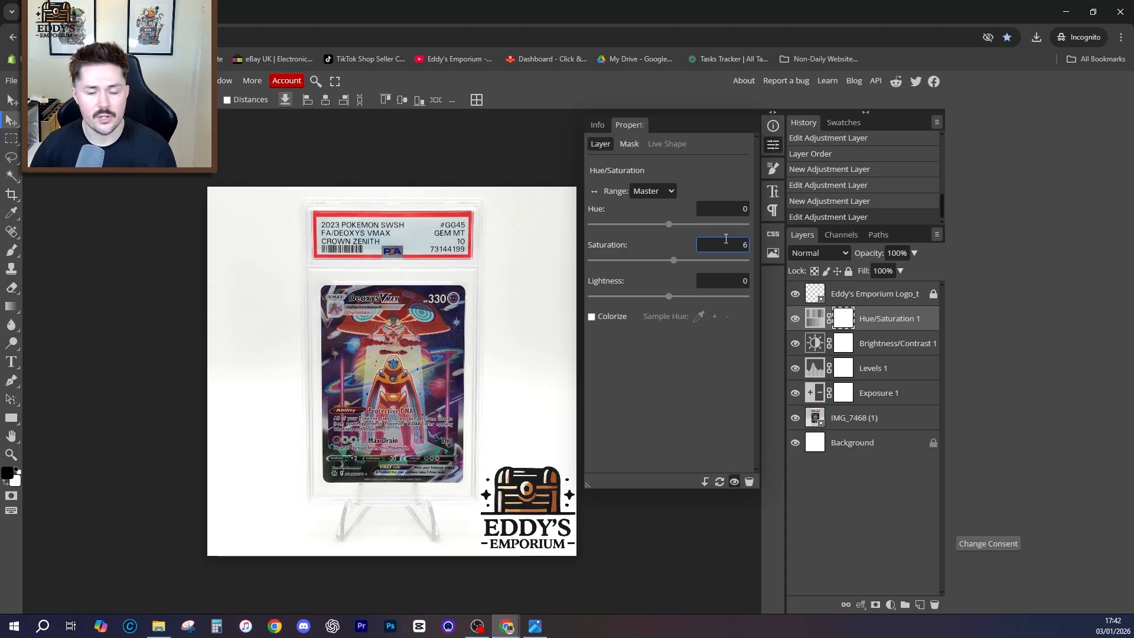
pyautogui.click(738, 280)
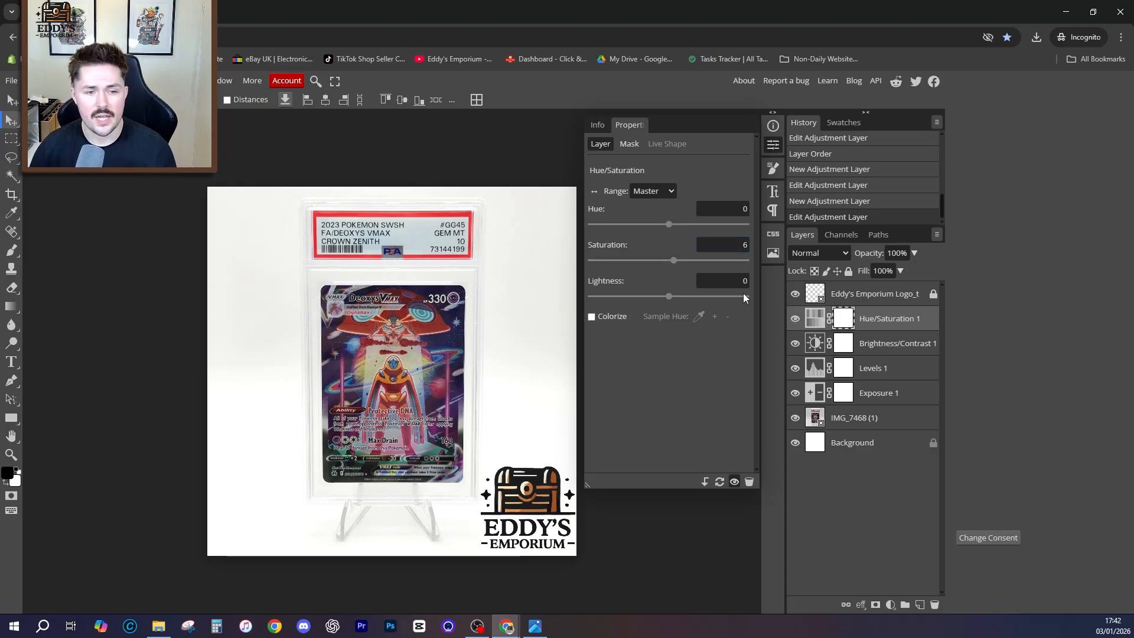
# Step: Set the saturation of both the Red and Yellow ranges to 2 in the Hue/Saturation adjustment layer
pyautogui.click(672, 194)
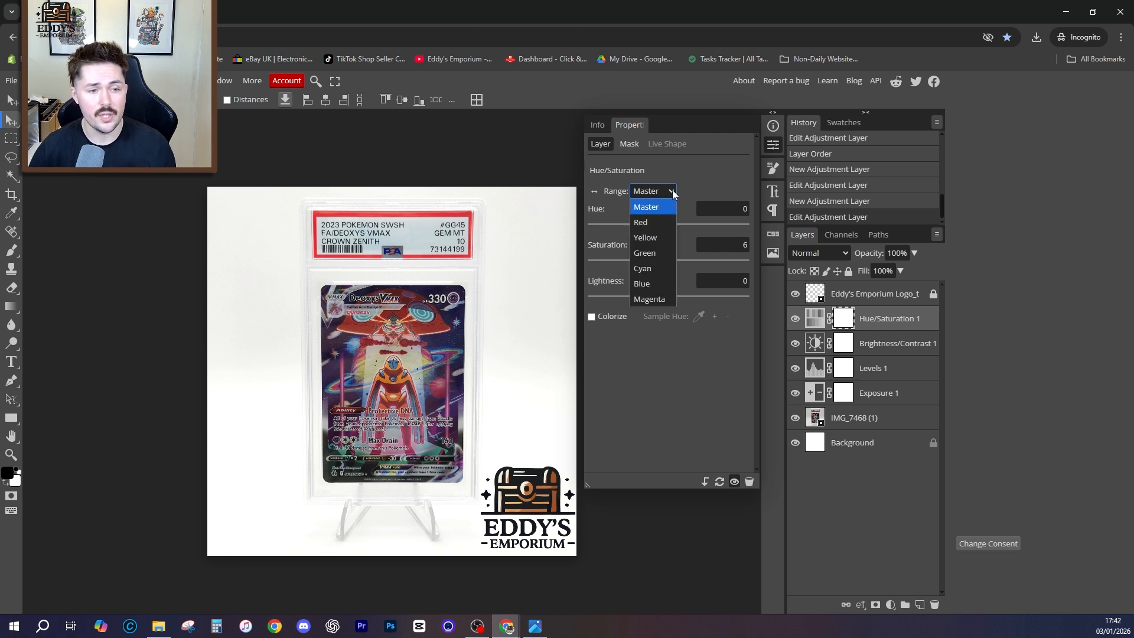
pyautogui.click(654, 227)
pyautogui.click(732, 249)
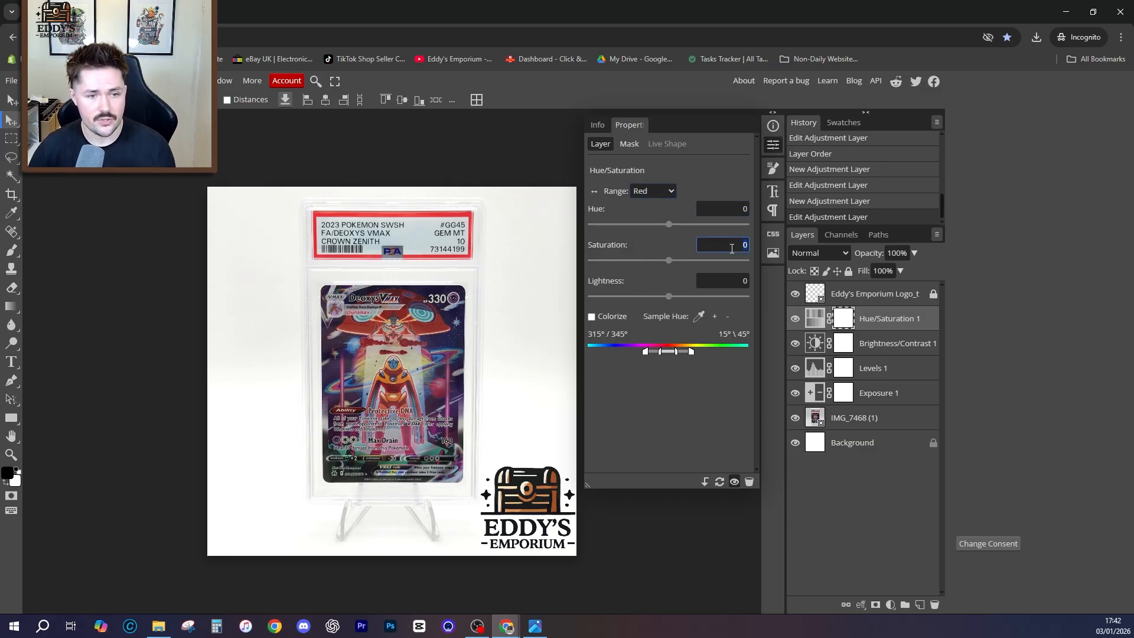
pyautogui.write('2')
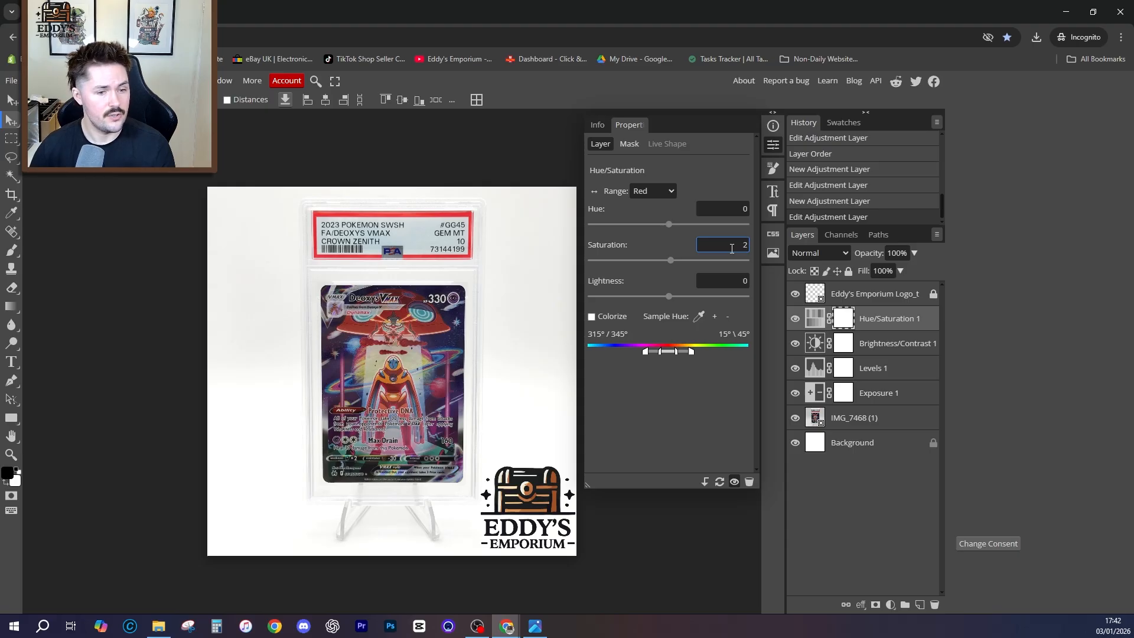
pyautogui.click(656, 167)
pyautogui.click(651, 195)
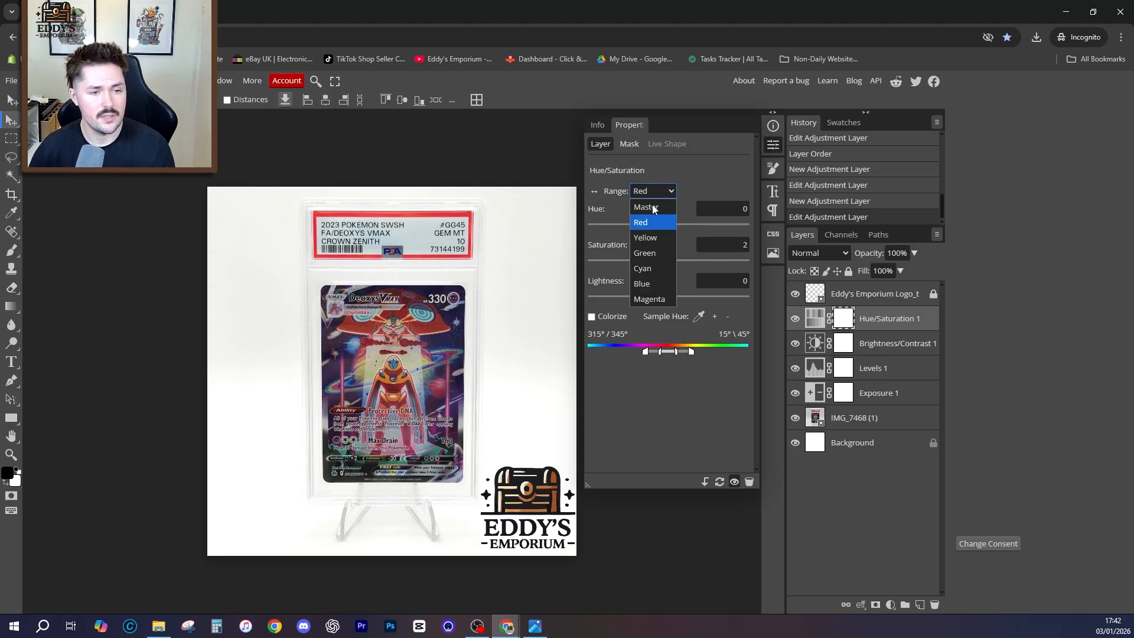
pyautogui.click(654, 238)
pyautogui.click(743, 245)
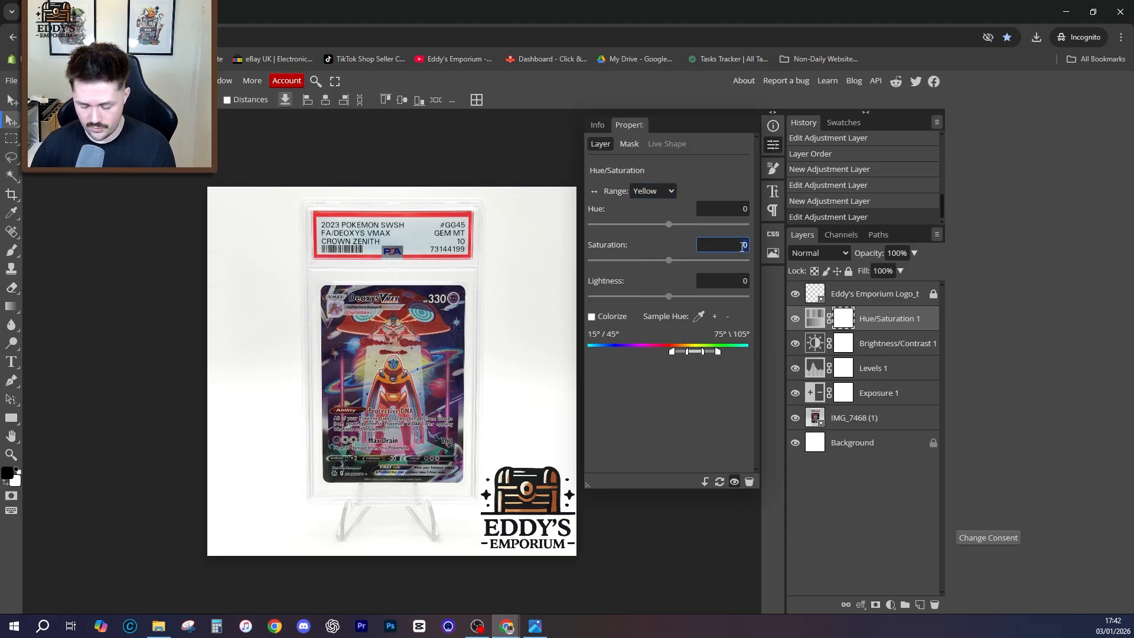
pyautogui.write('2')
# Step: Set the saturation of both the Green and Blue ranges to 2 in the Hue/Saturation adjustment layer
pyautogui.click(653, 192)
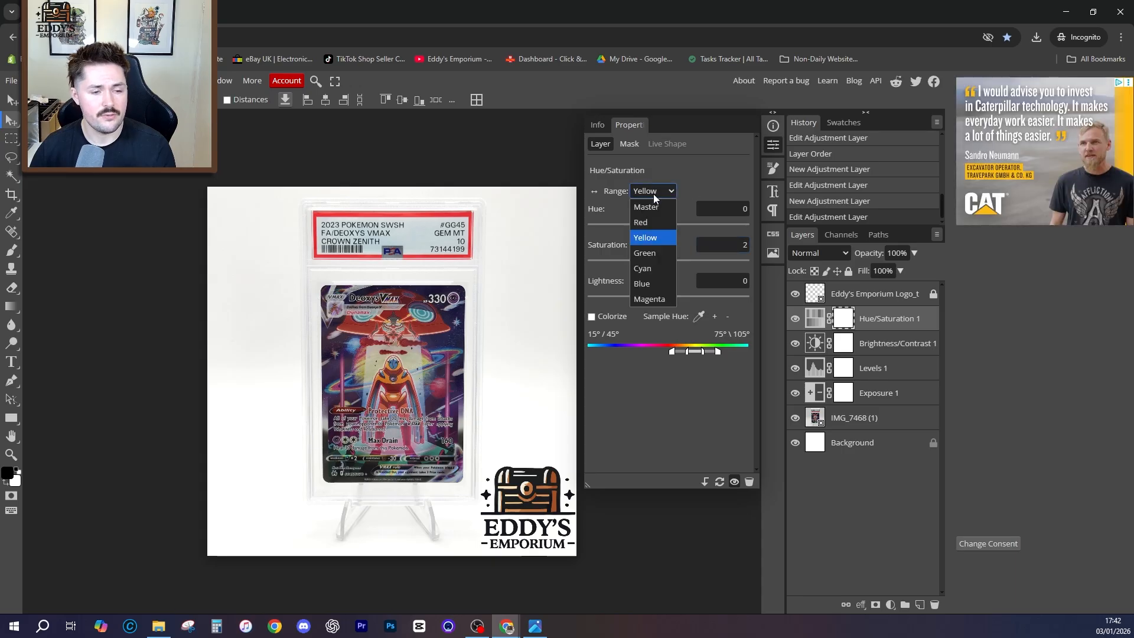
pyautogui.click(645, 253)
pyautogui.click(739, 247)
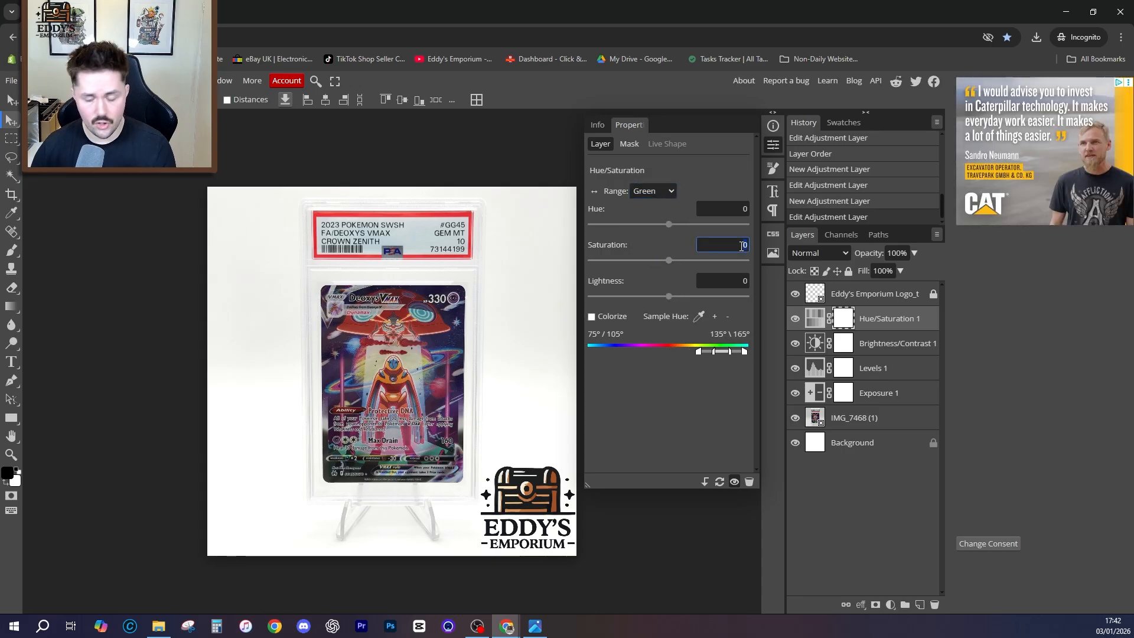
pyautogui.write('2')
pyautogui.press('Tab')
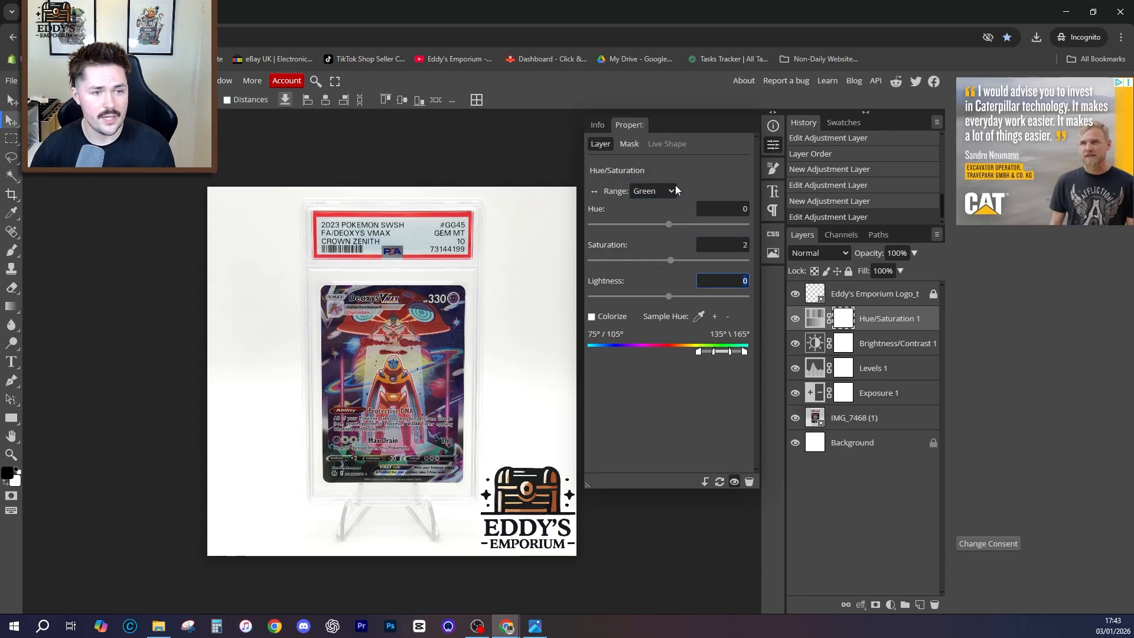
pyautogui.click(668, 190)
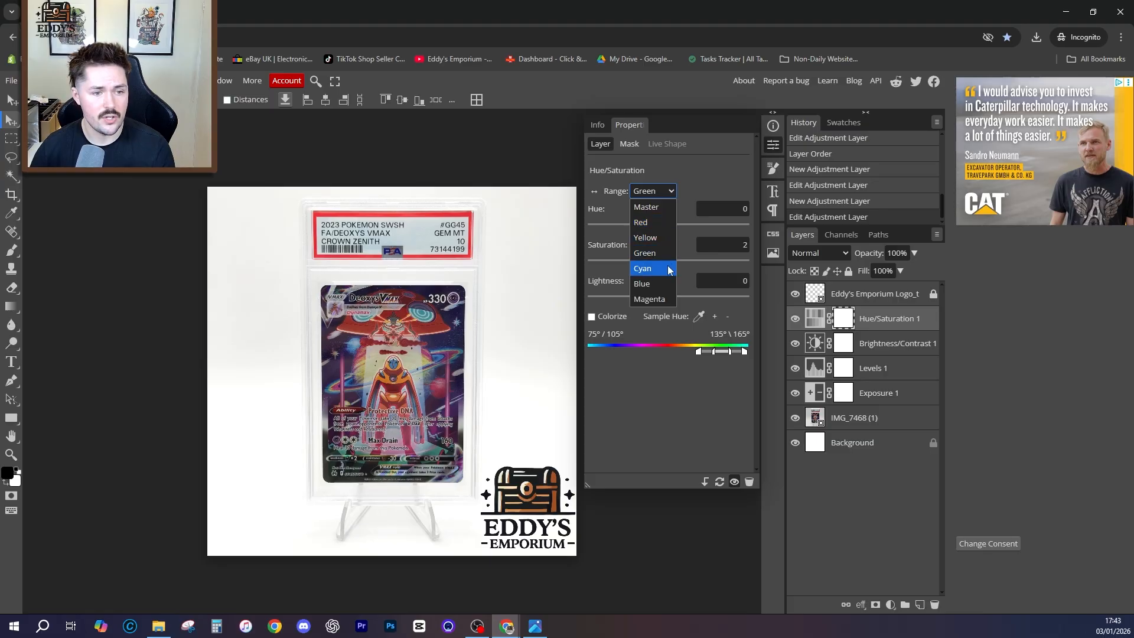
pyautogui.click(649, 283)
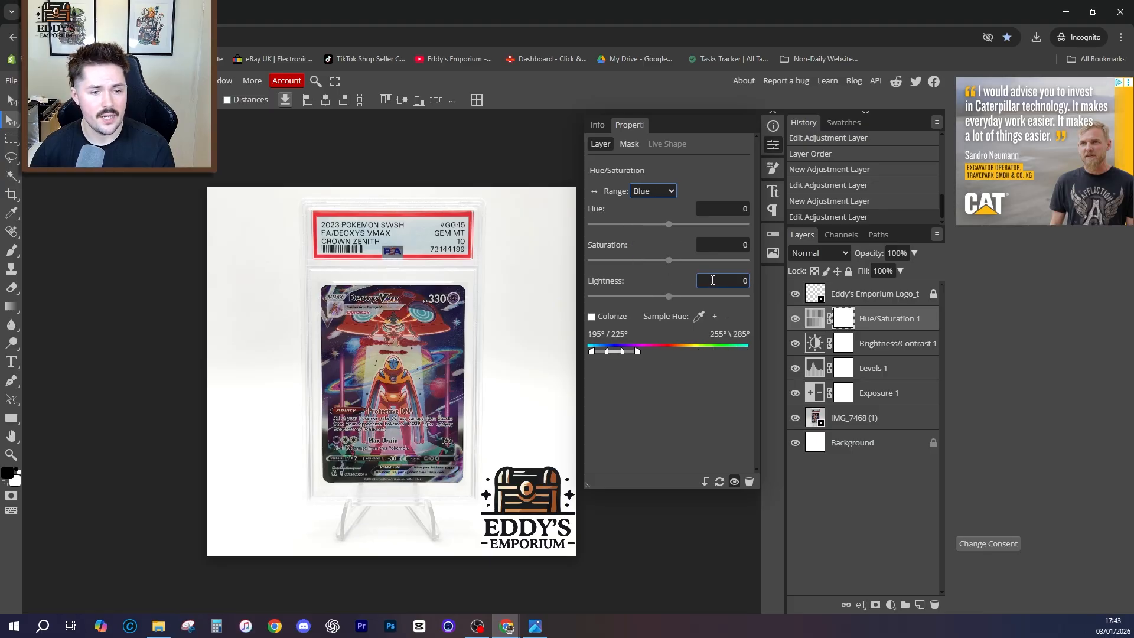
pyautogui.click(720, 246)
pyautogui.doubleClick(721, 247)
pyautogui.write('2')
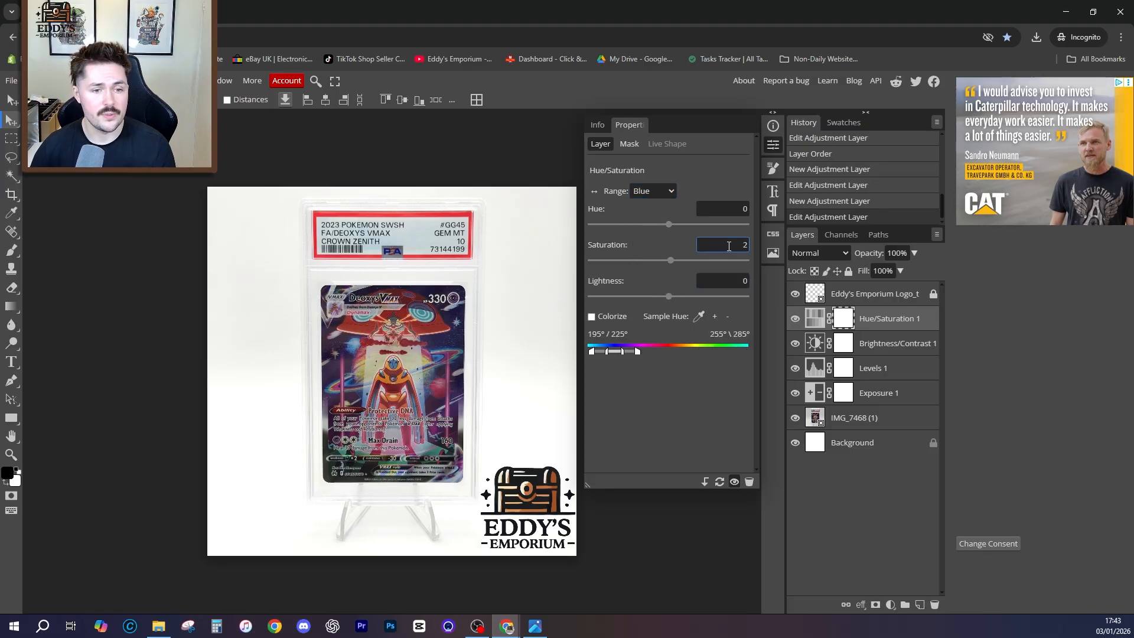
pyautogui.press('Return')
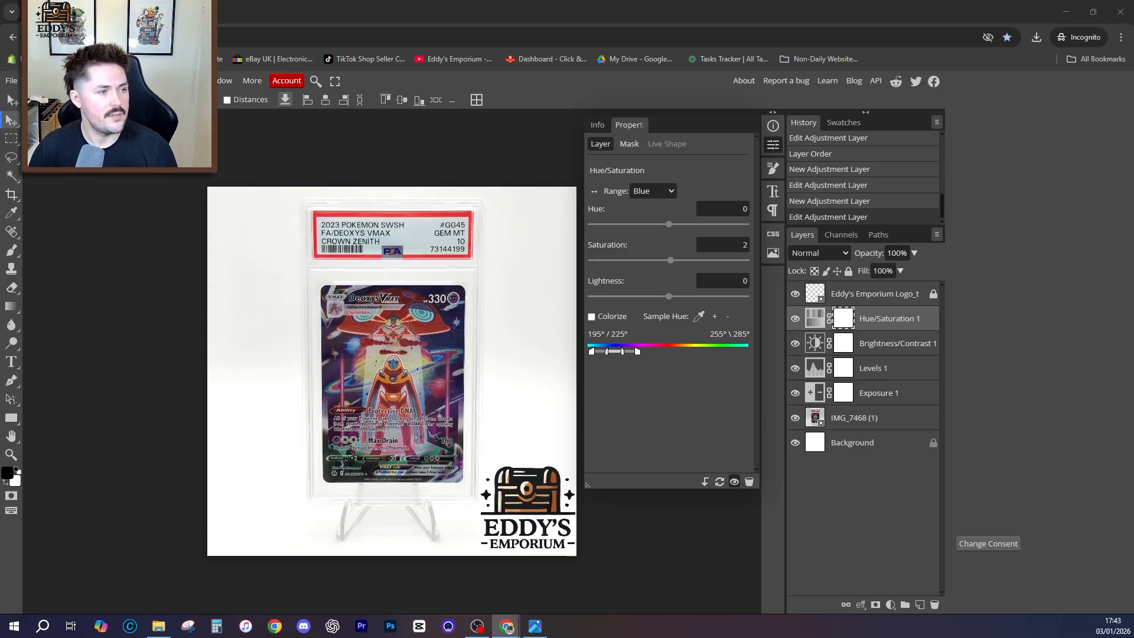
# Step: Add a Color Balance adjustment layer above Hue/Saturation 1 with Midtones Cyan-Red, Magenta-Green and Yellow-Blue all set to 2
pyautogui.click(93, 81)
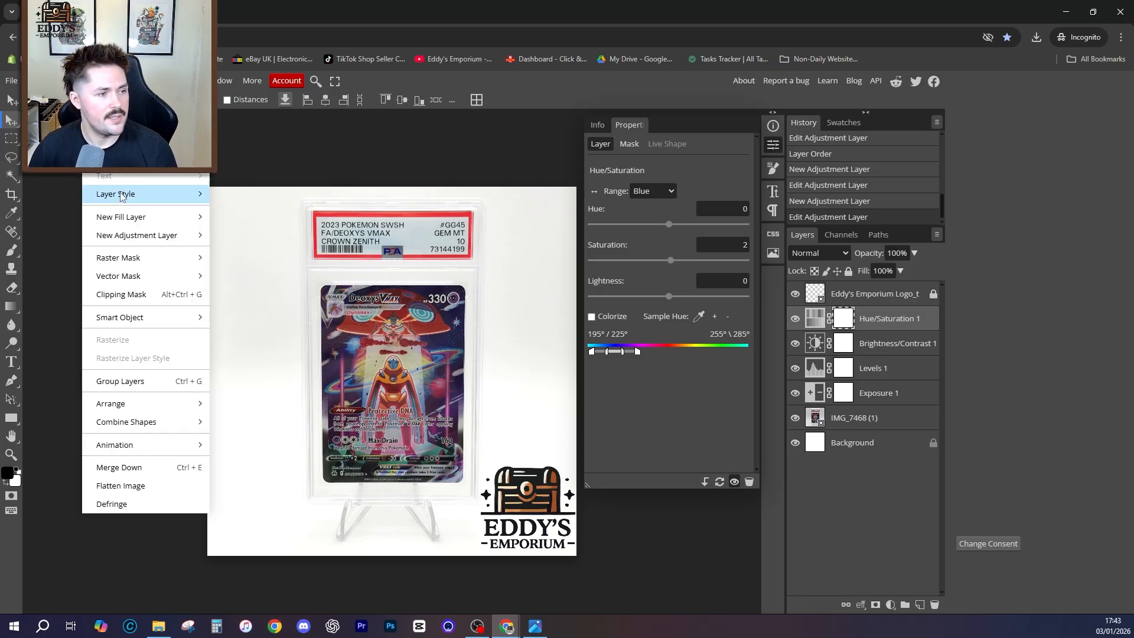
pyautogui.moveTo(129, 235)
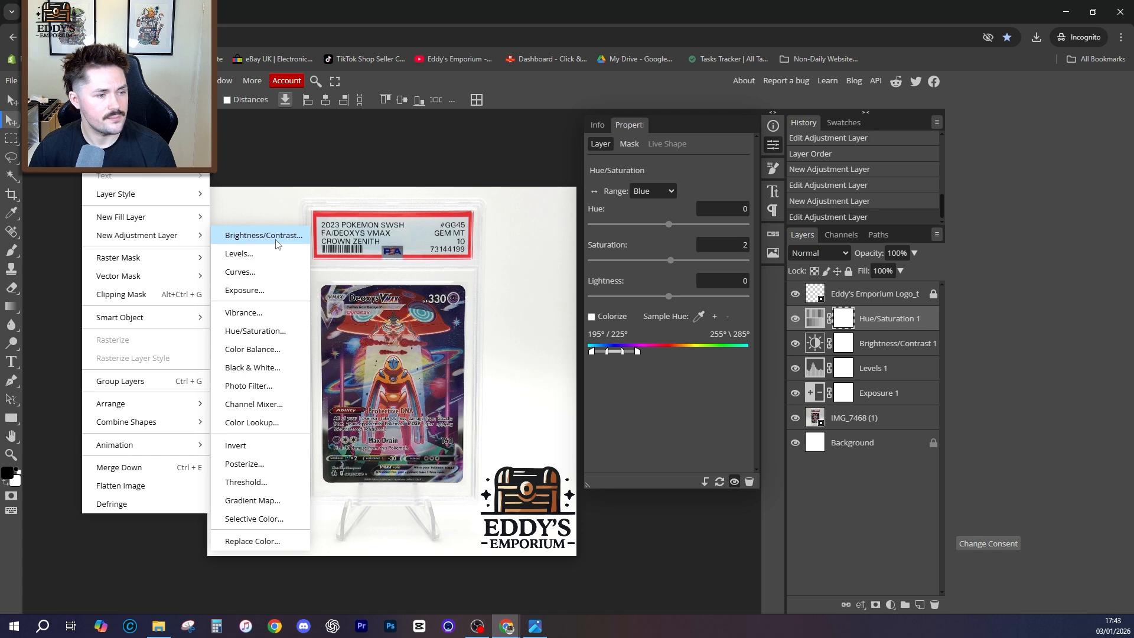
pyautogui.click(277, 350)
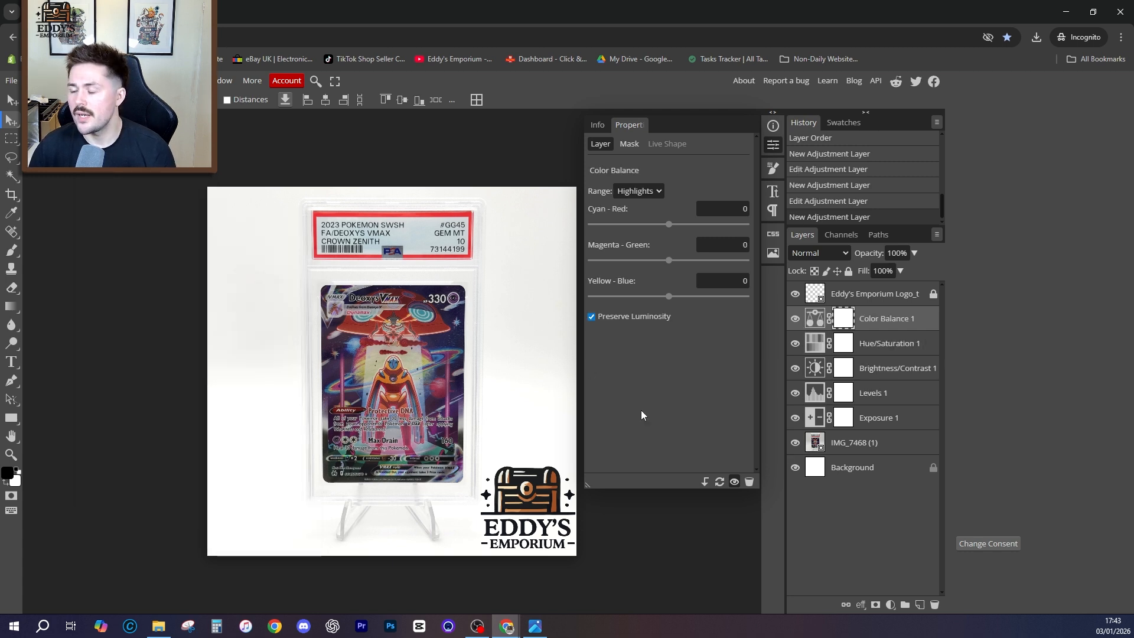
pyautogui.click(642, 196)
pyautogui.click(643, 223)
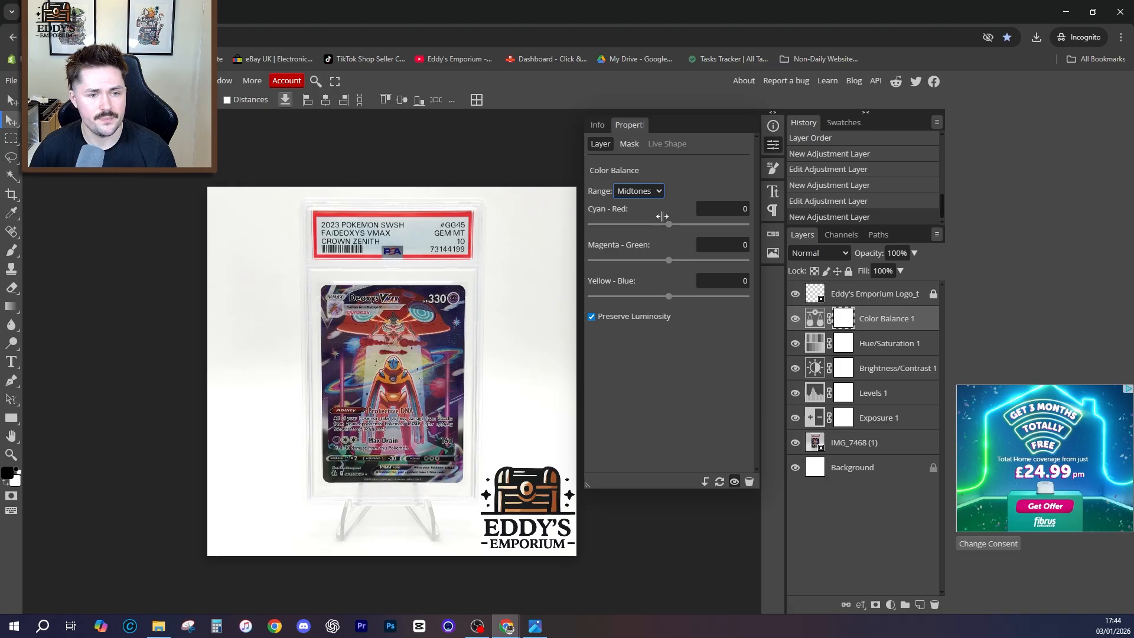
pyautogui.click(699, 209)
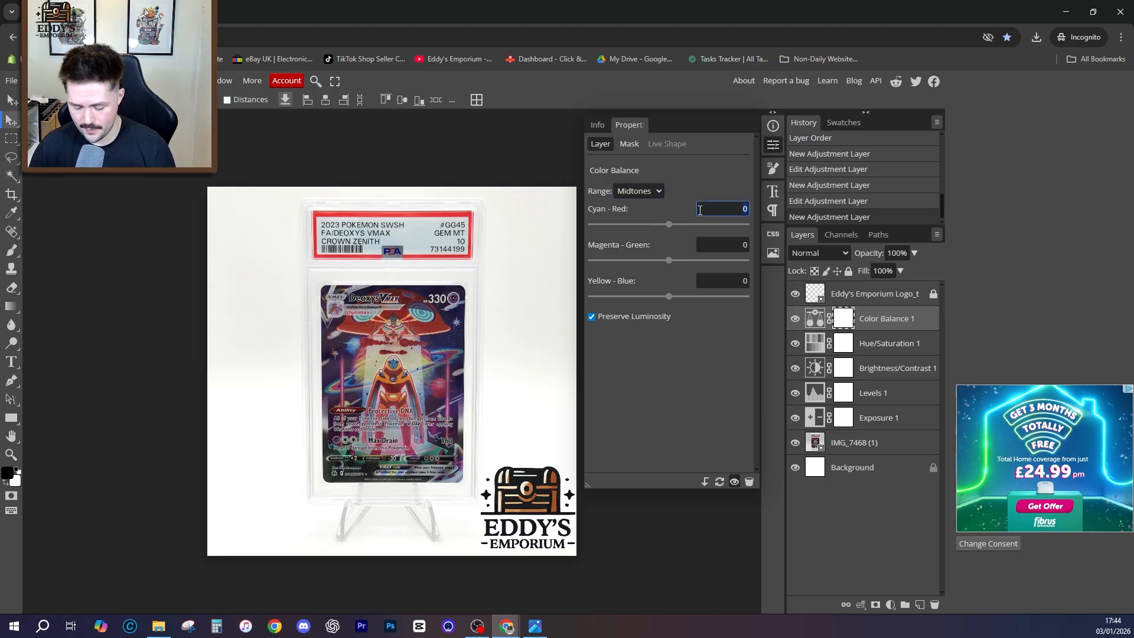
pyautogui.write('2')
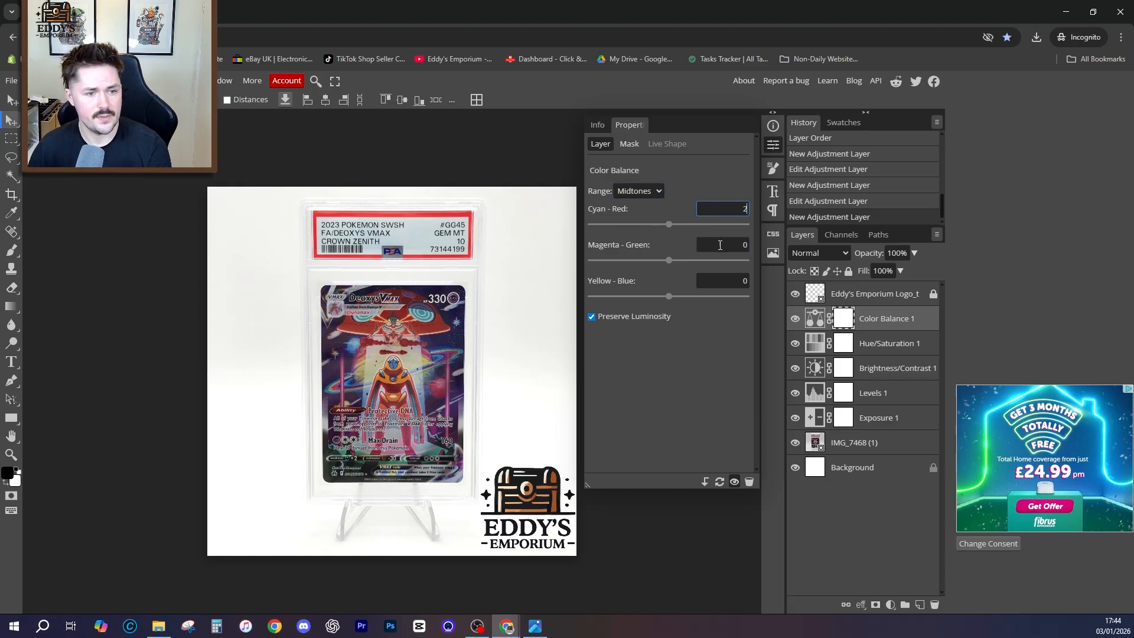
pyautogui.press('Tab')
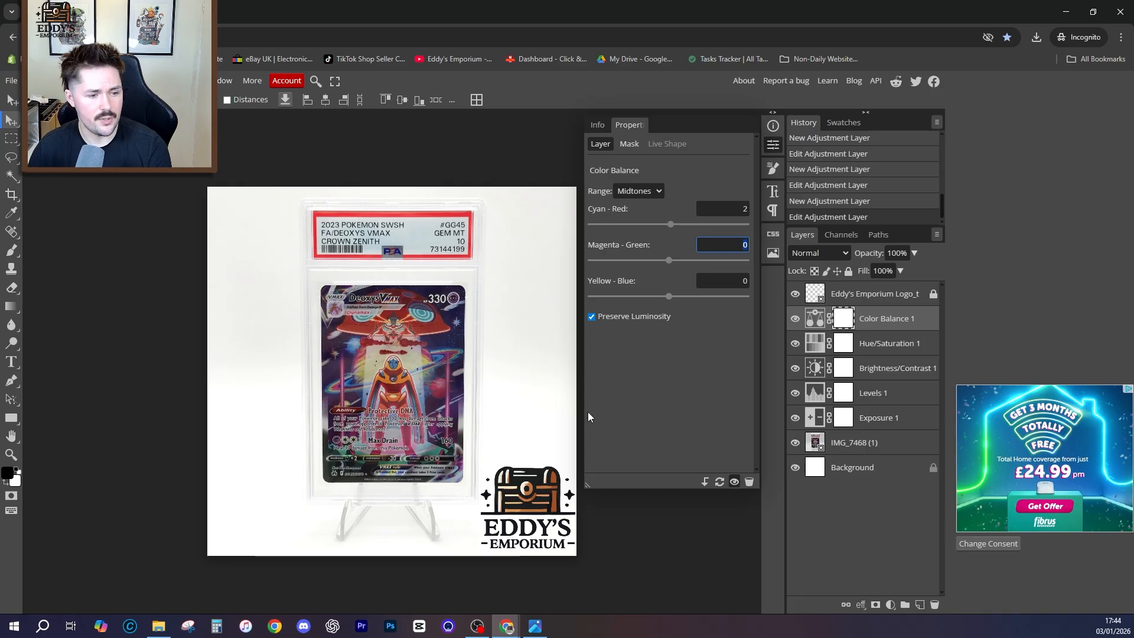
pyautogui.write('2')
pyautogui.click(715, 337)
pyautogui.click(740, 281)
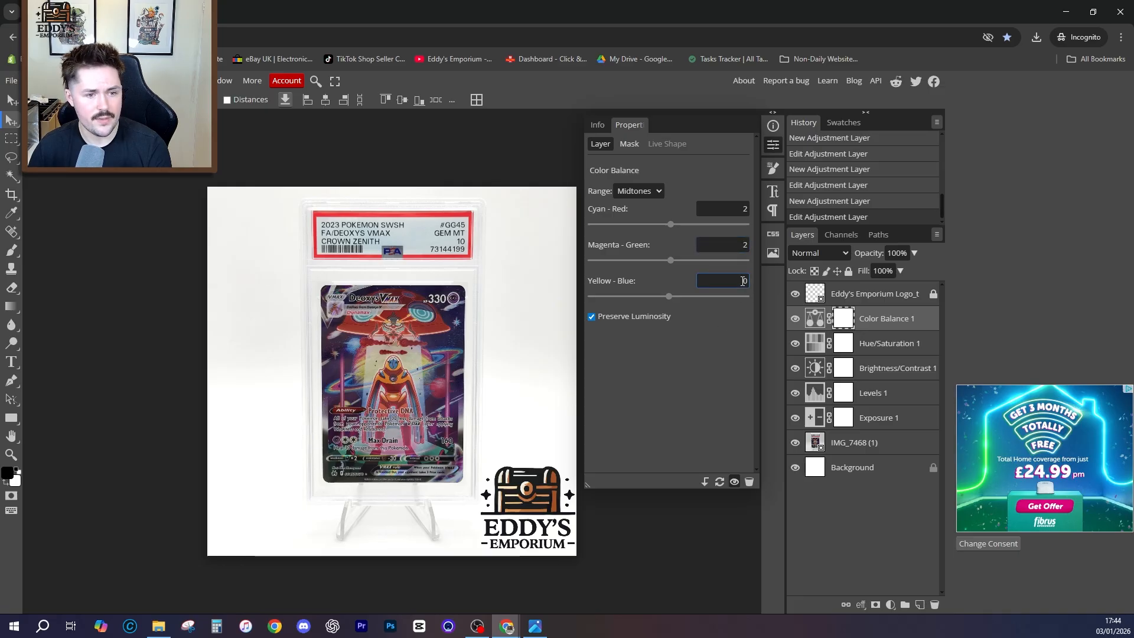
pyautogui.write('2')
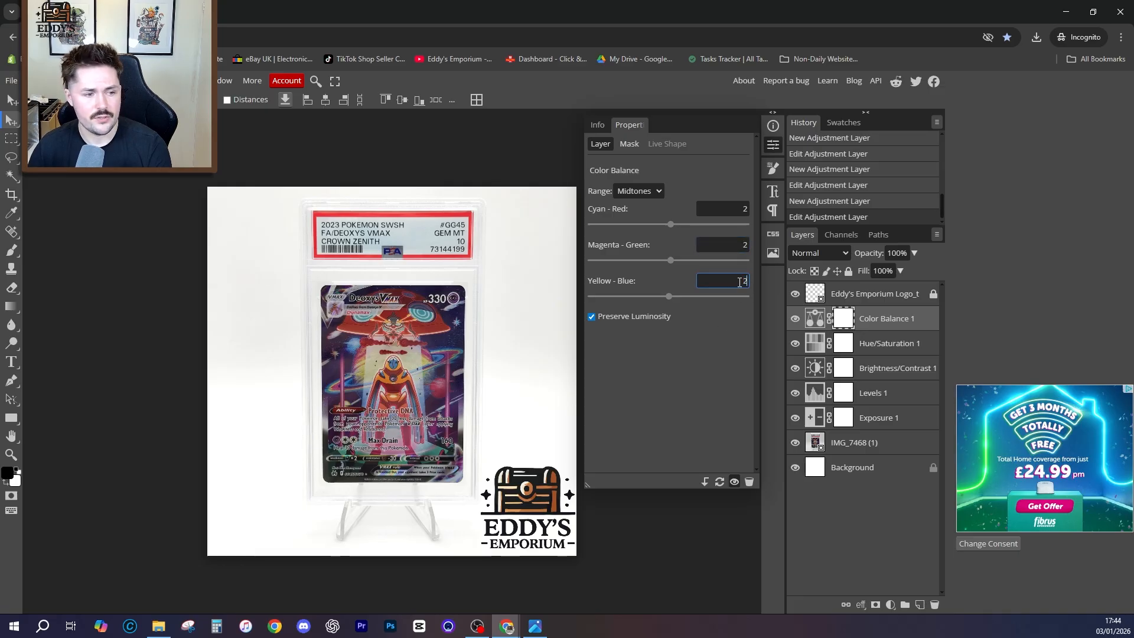
pyautogui.click(735, 355)
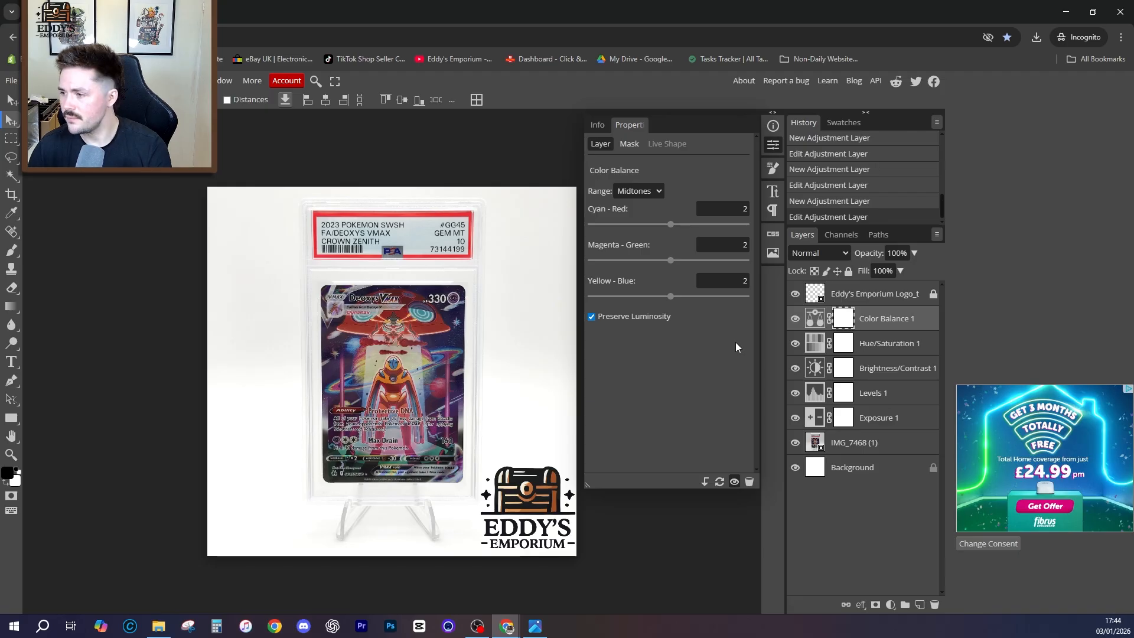
# Step: Set the Yellow-Blue balance of the Highlights range to -1 in the Color Balance adjustment layer
pyautogui.click(653, 191)
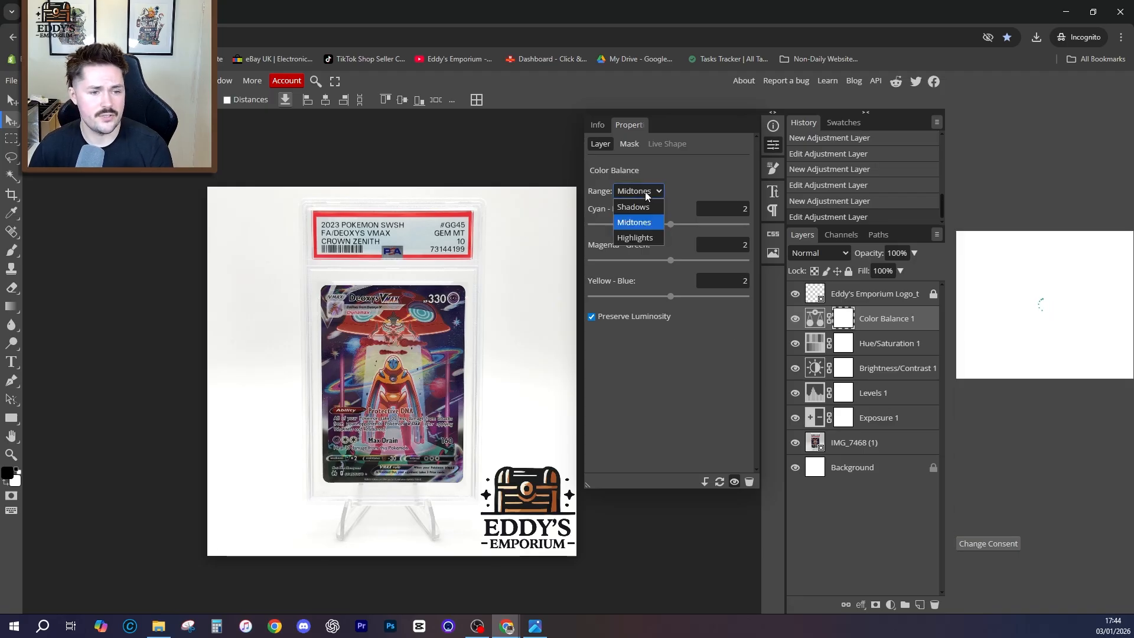
pyautogui.click(635, 235)
pyautogui.click(720, 280)
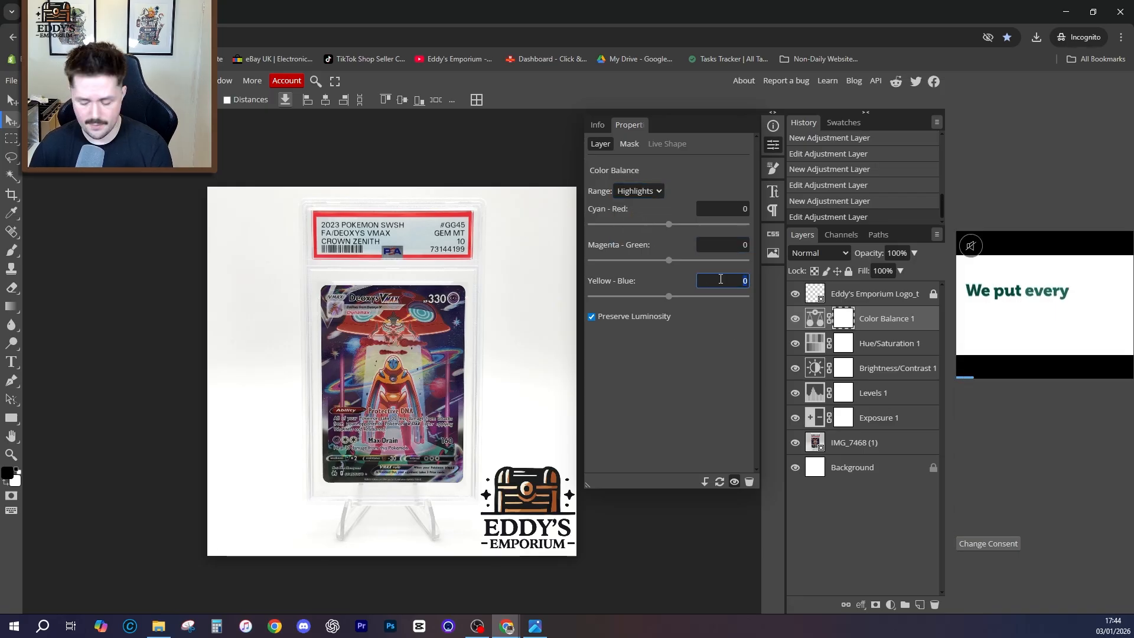
pyautogui.press('BackSpace')
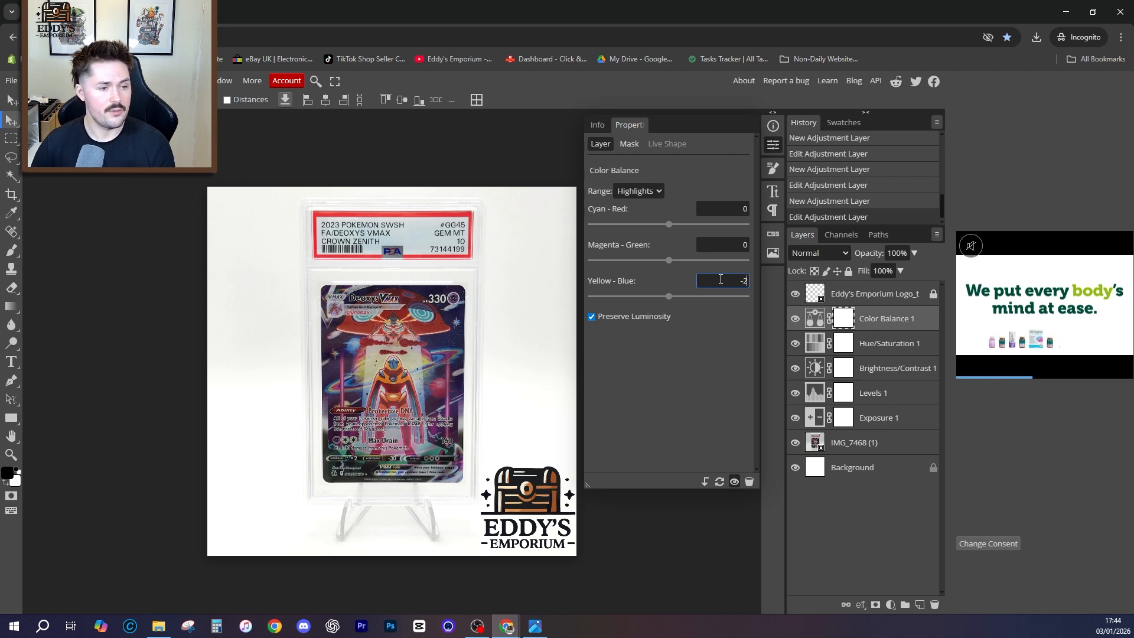
pyautogui.write('-2')
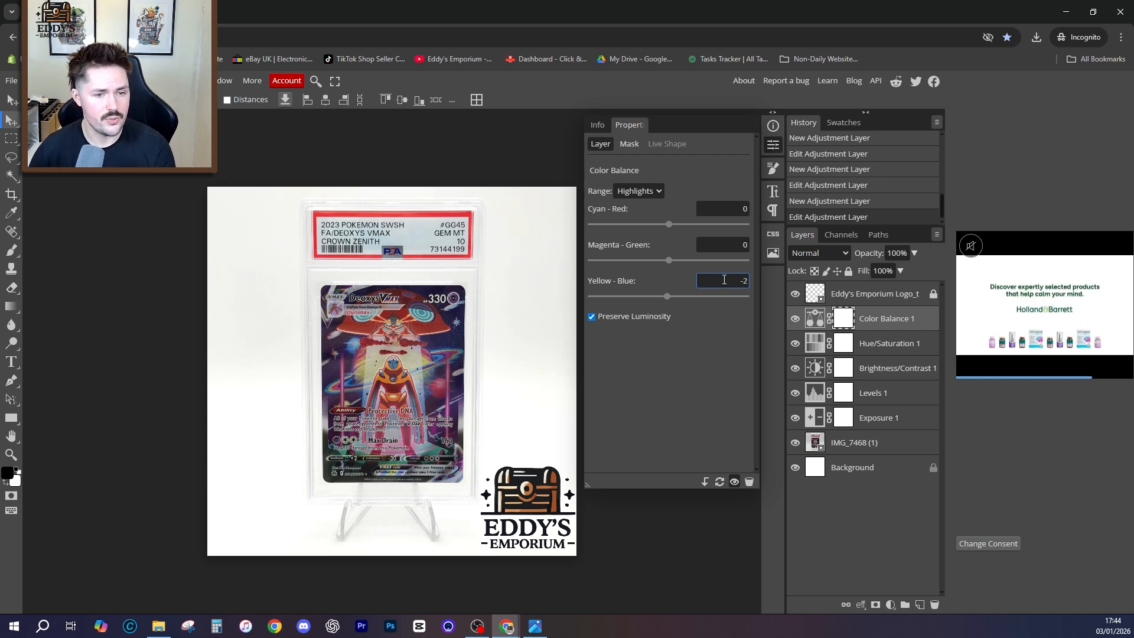
pyautogui.write('1')
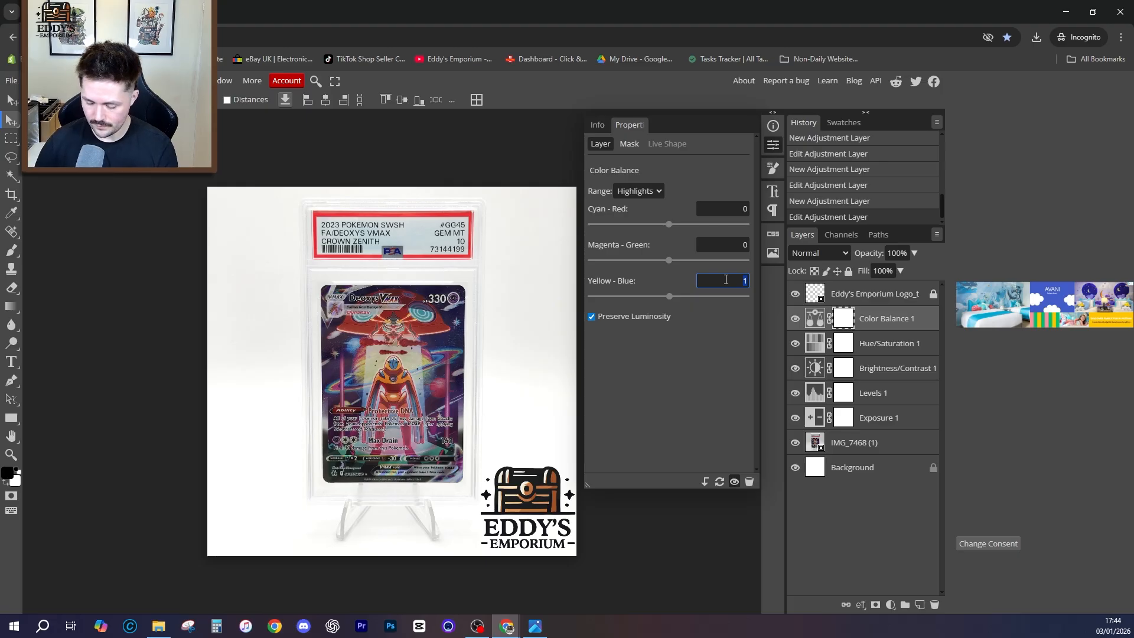
pyautogui.press('Return')
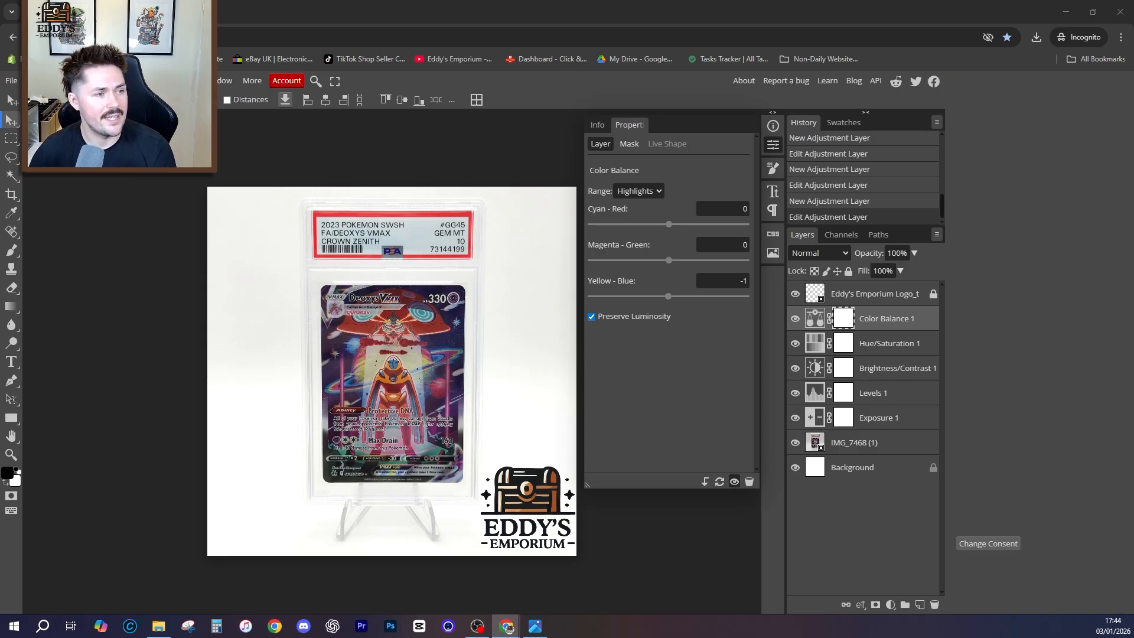
# Step: Add a Curves adjustment layer above Color Balance 1 and place three points on the RGB curve at inputs of about 45, 133 and 220
pyautogui.click(92, 80)
pyautogui.moveTo(166, 242)
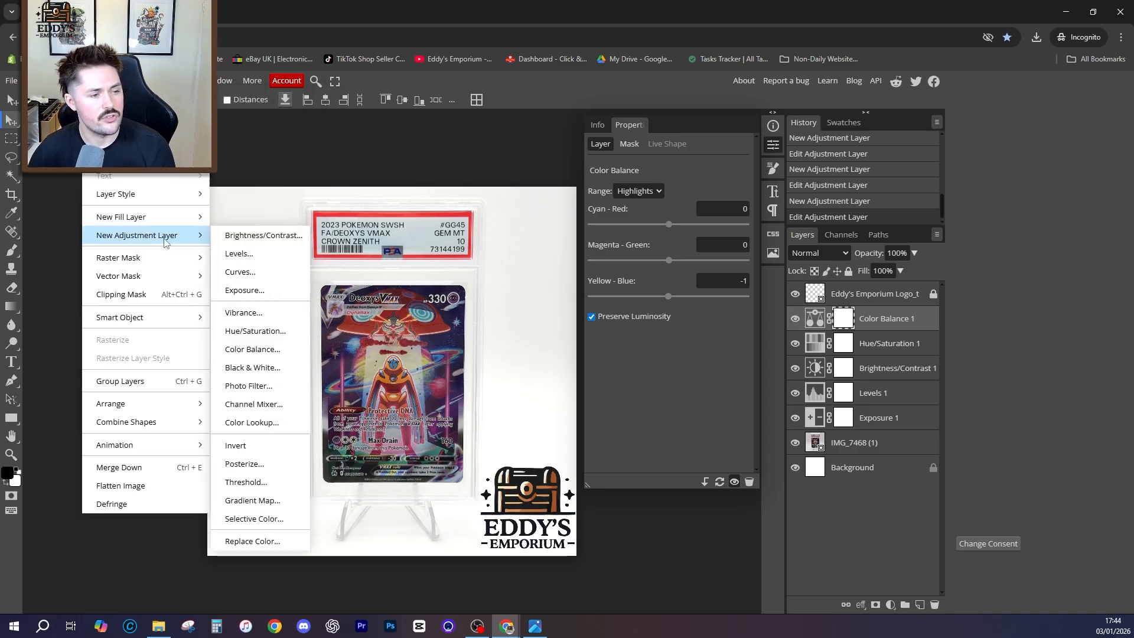
pyautogui.click(241, 273)
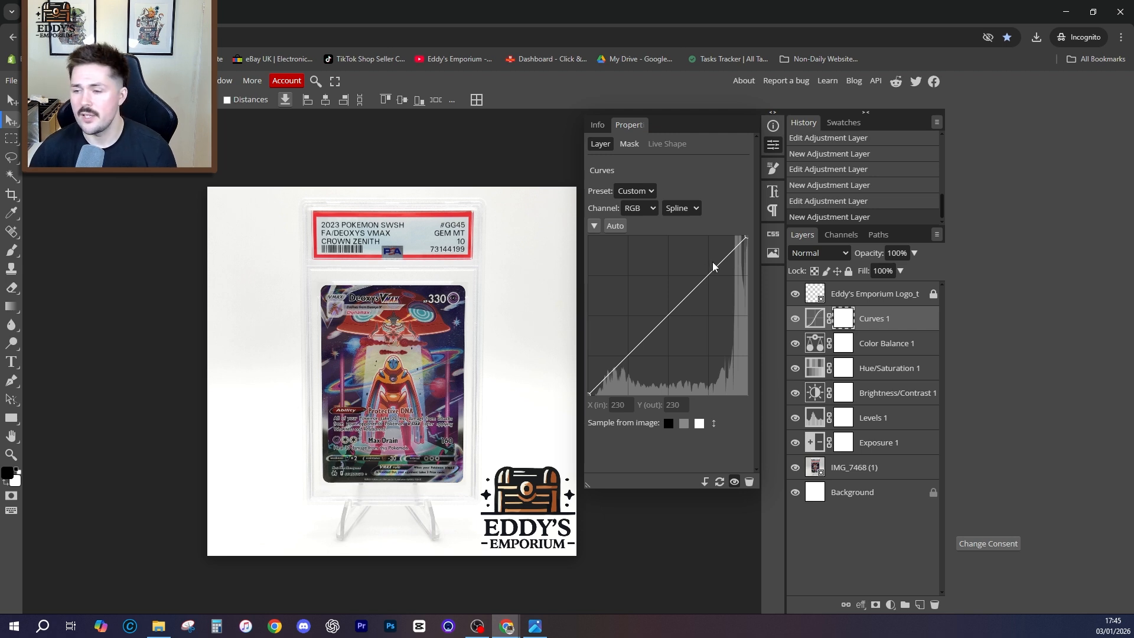
pyautogui.click(615, 367)
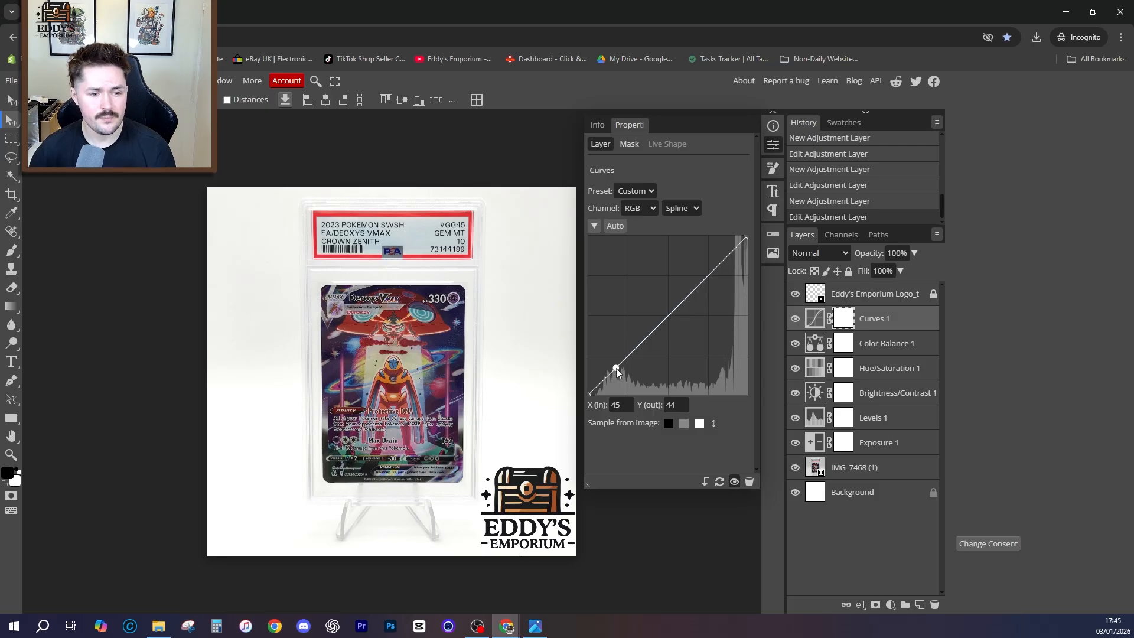
pyautogui.click(671, 314)
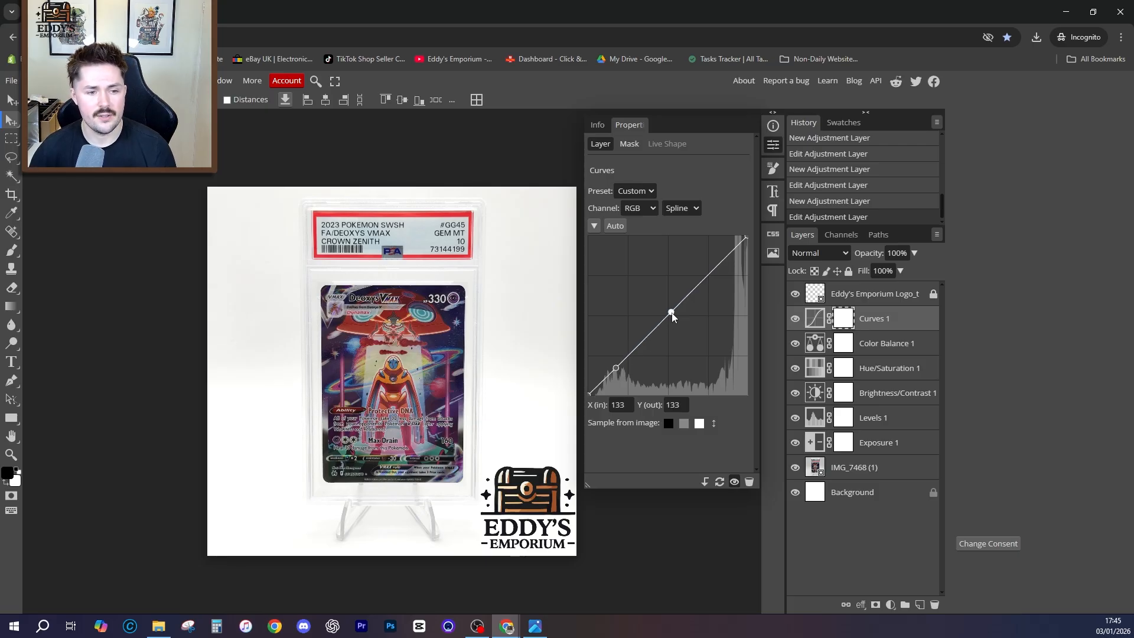
pyautogui.click(726, 257)
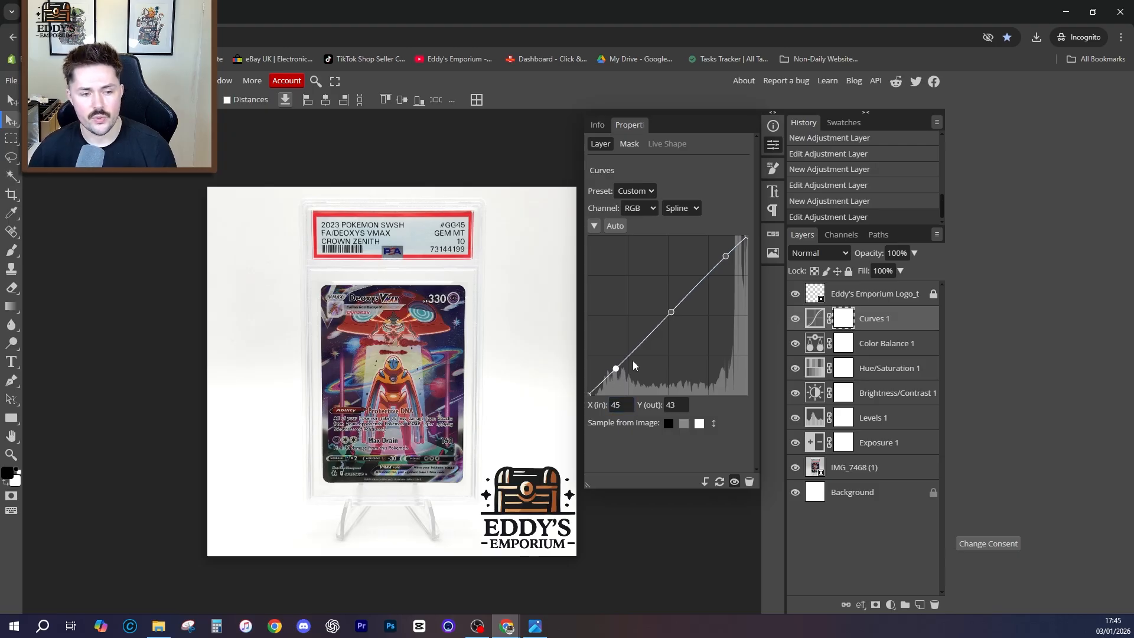
# Step: Set the output of the curve's shadow point to 42
pyautogui.click(621, 403)
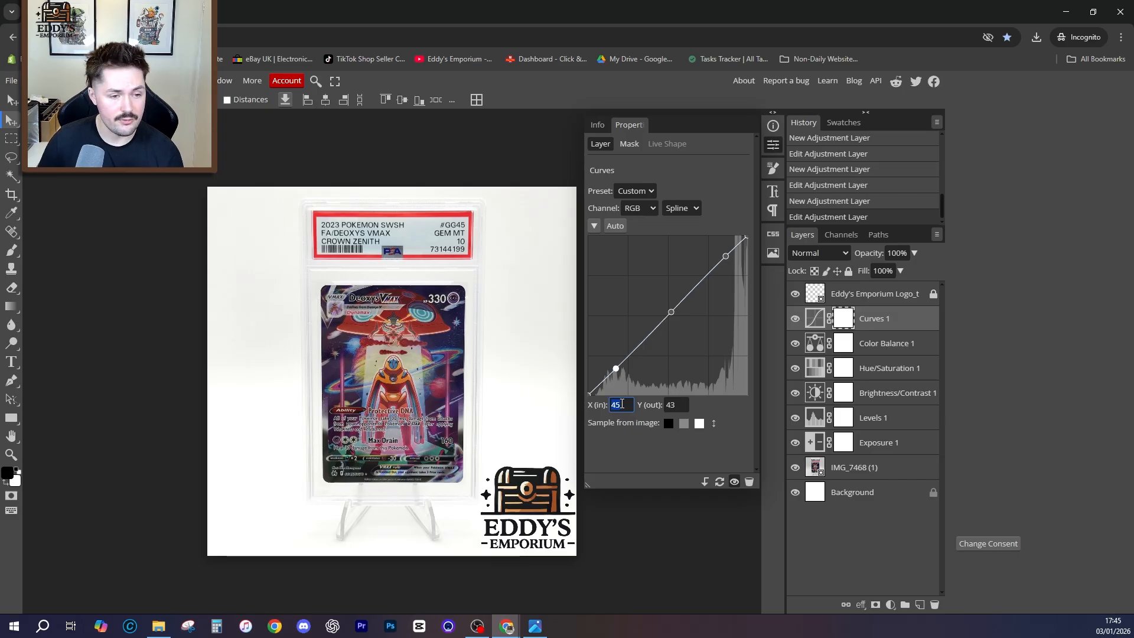
pyautogui.click(669, 405)
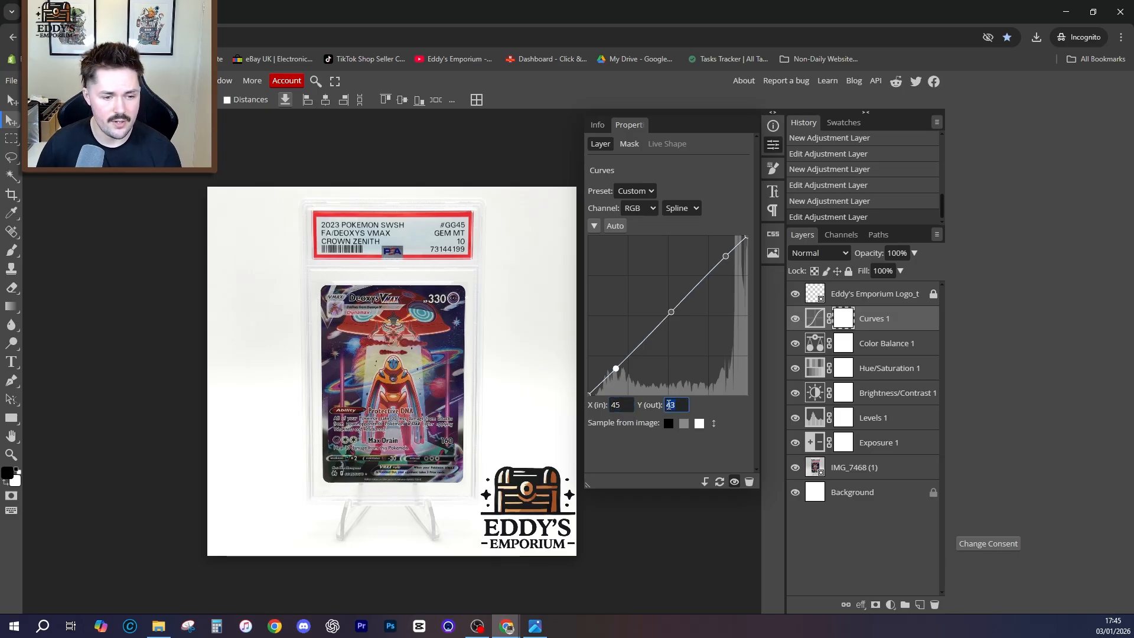
pyautogui.write('42')
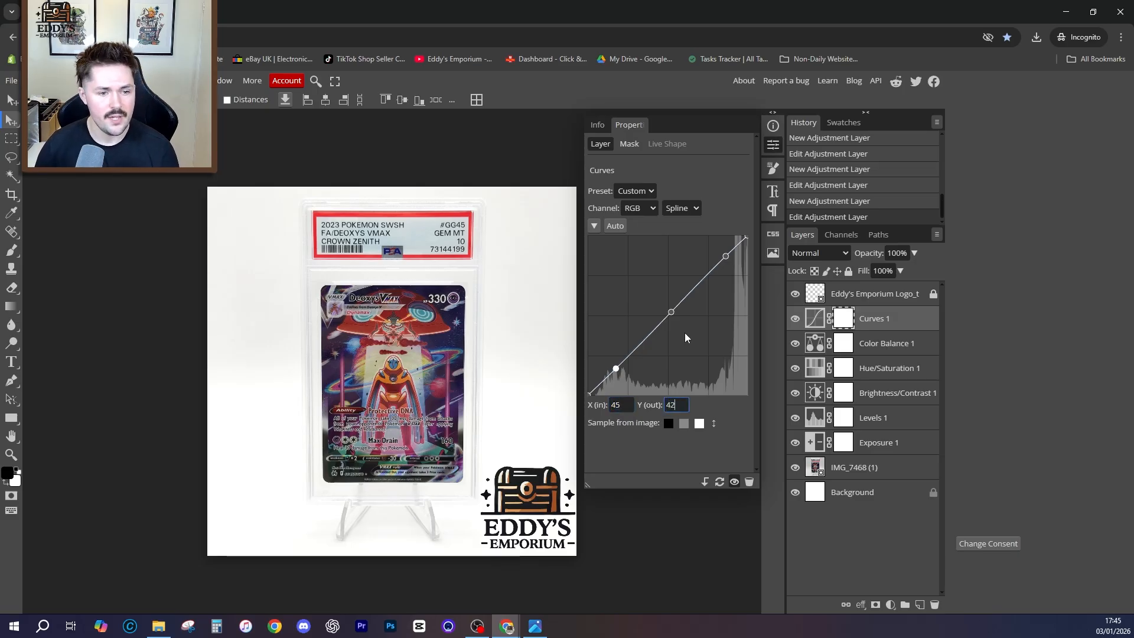
# Step: Set the curve's midtone point to input 145 and output 160
pyautogui.click(670, 313)
pyautogui.click(616, 405)
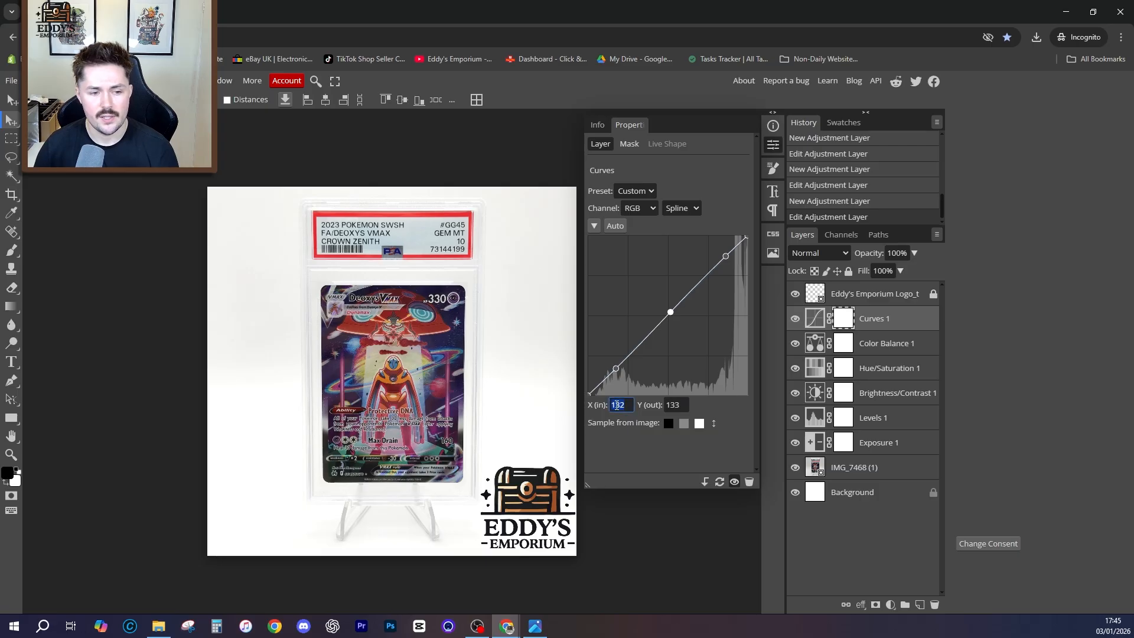
pyautogui.write('1')
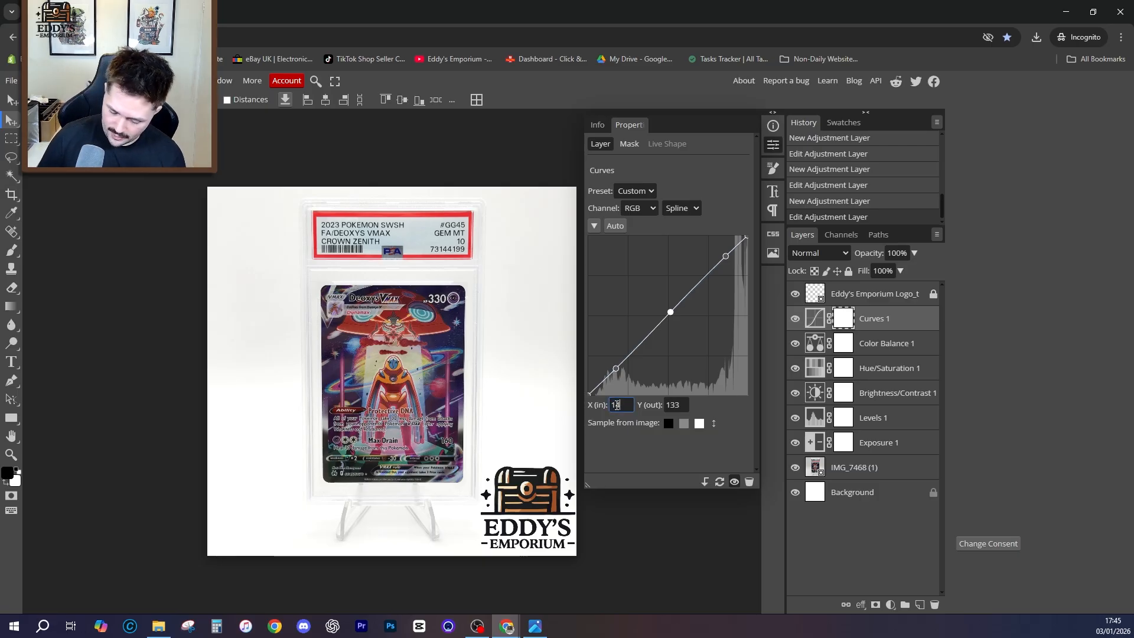
pyautogui.write('45')
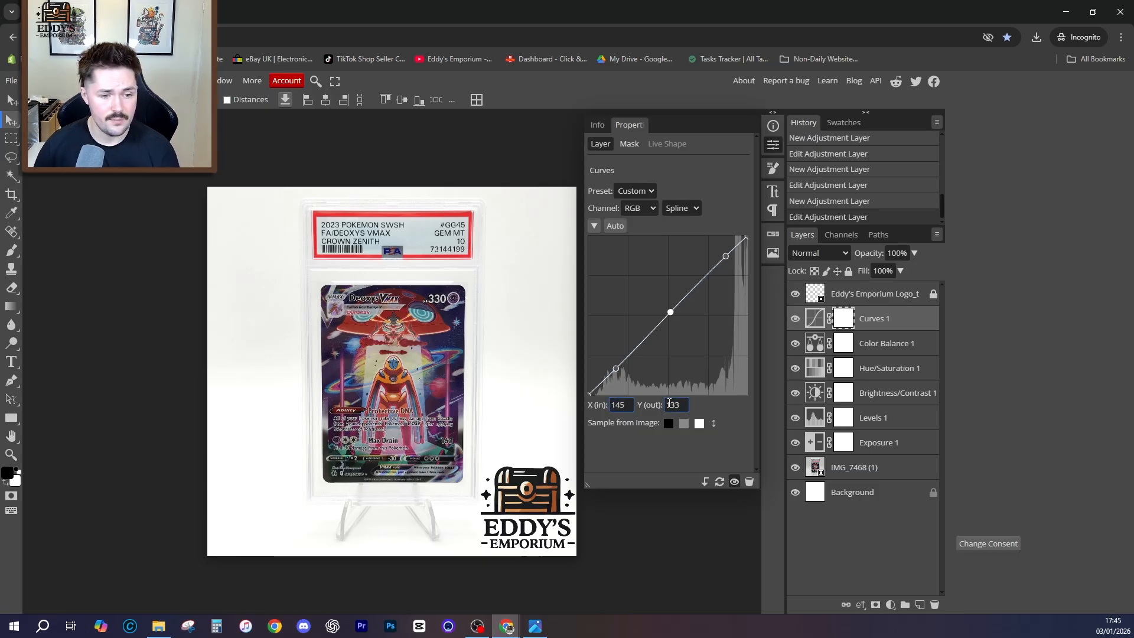
pyautogui.click(671, 405)
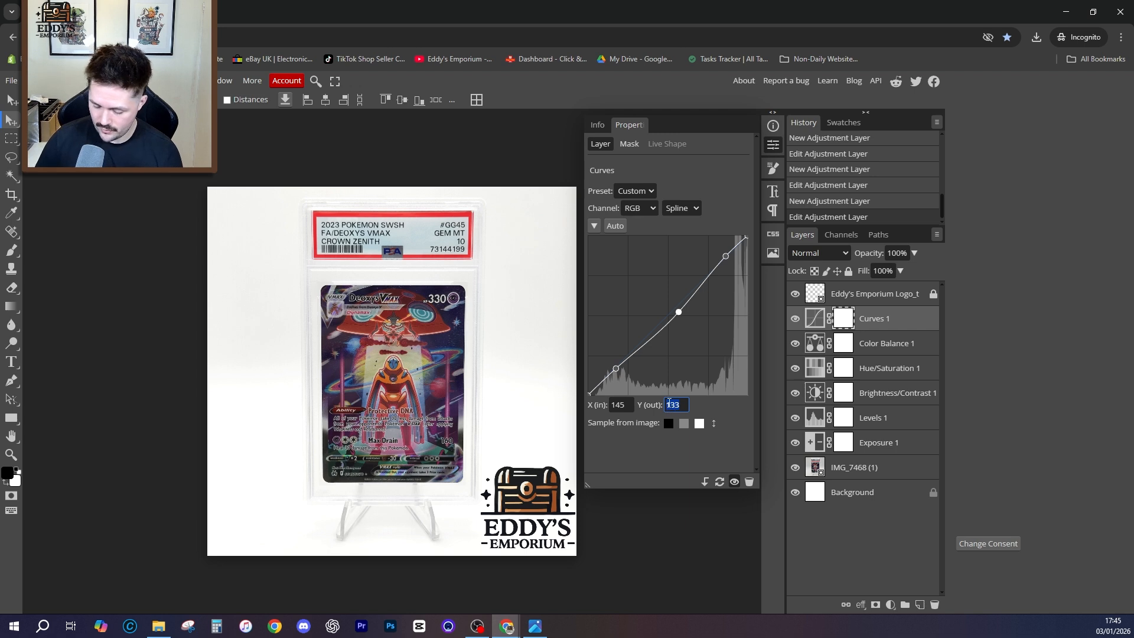
pyautogui.write('160')
pyautogui.click(735, 408)
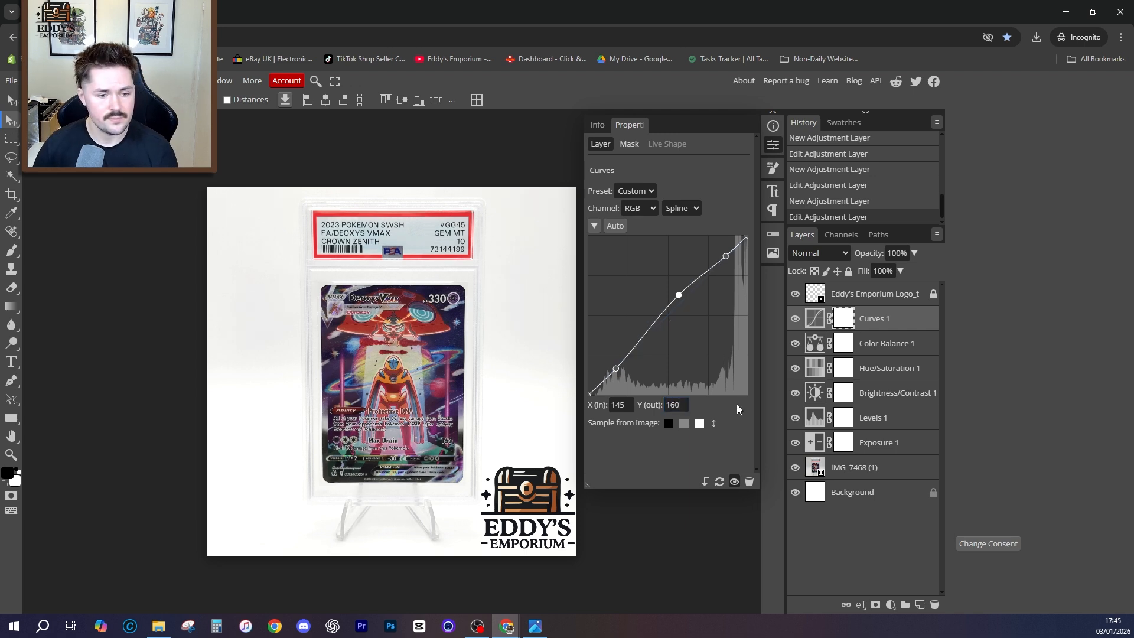
# Step: Set the curve's highlight point to input 230 and output 230
pyautogui.click(724, 255)
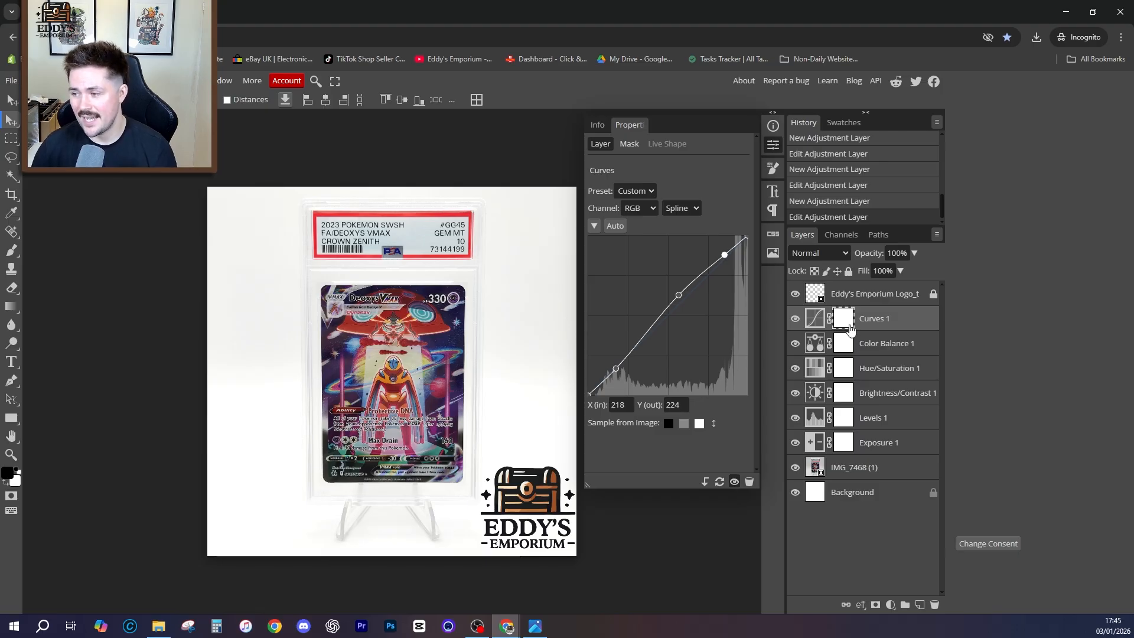
pyautogui.doubleClick(618, 405)
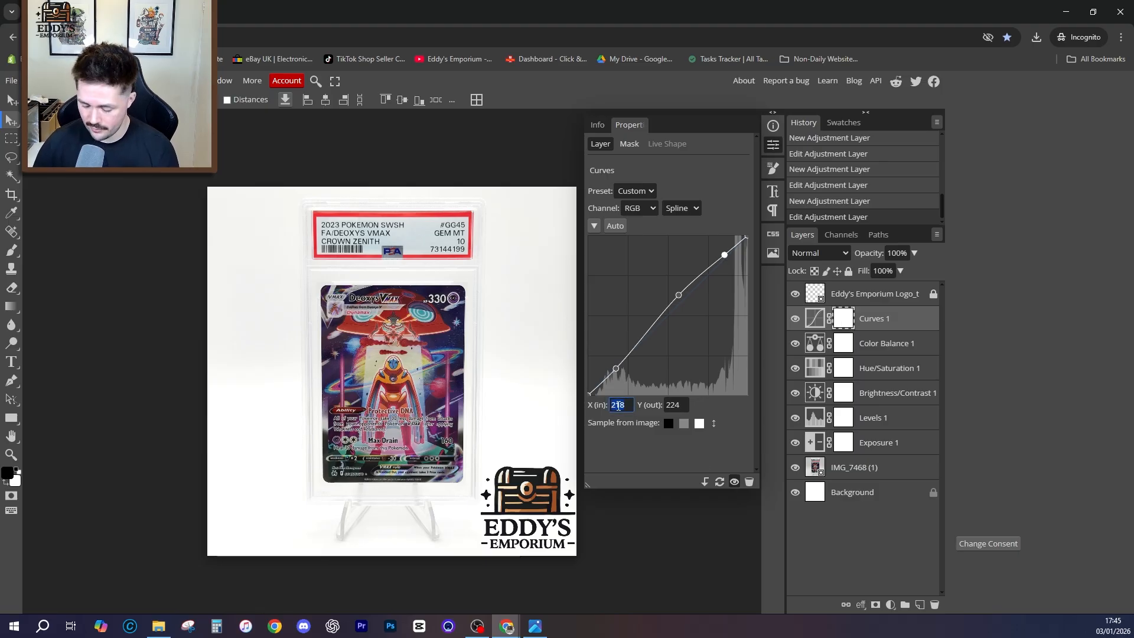
pyautogui.write('230')
pyautogui.doubleClick(671, 405)
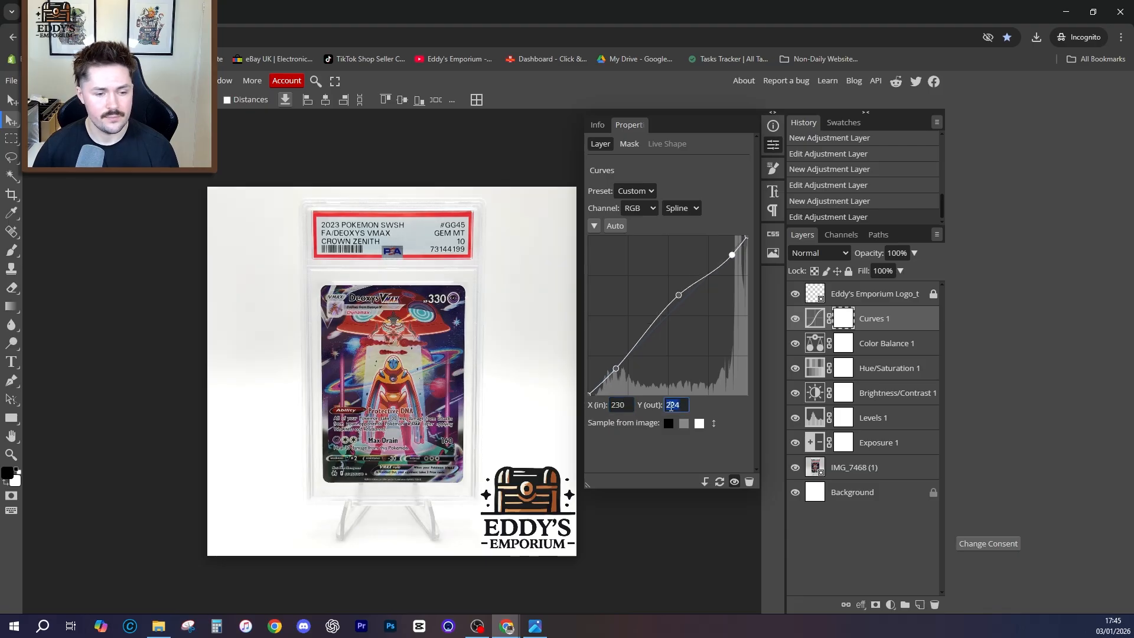
pyautogui.write('230')
pyautogui.press('Return')
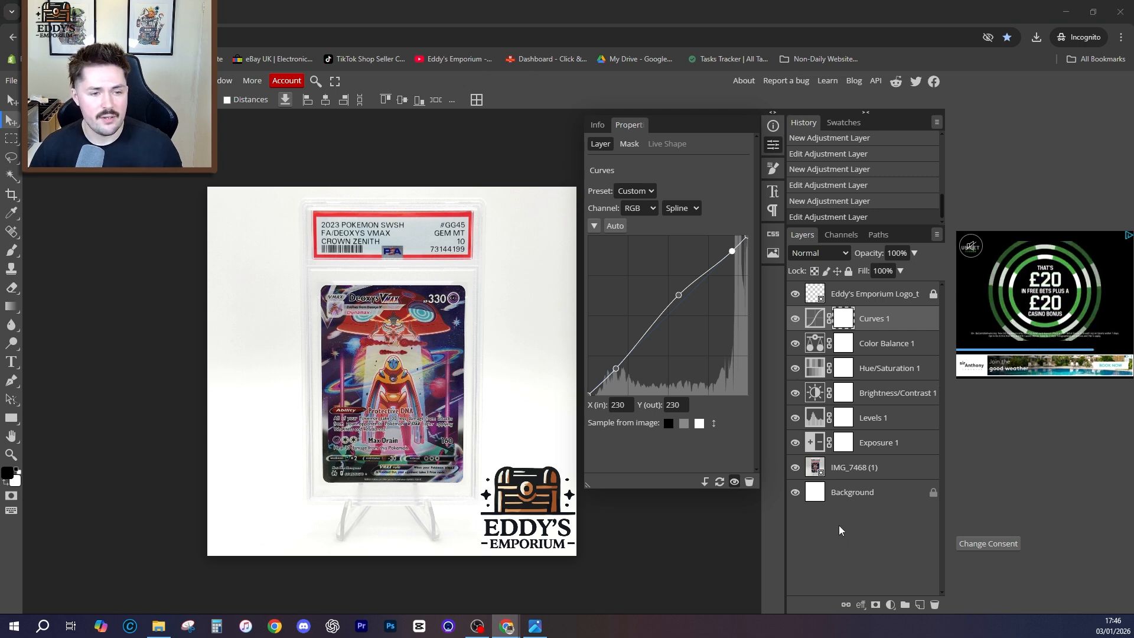
# Step: Group the six adjustment layers, from Curves 1 down to Exposure 1, into a folder and lock the folder
pyautogui.click(771, 146)
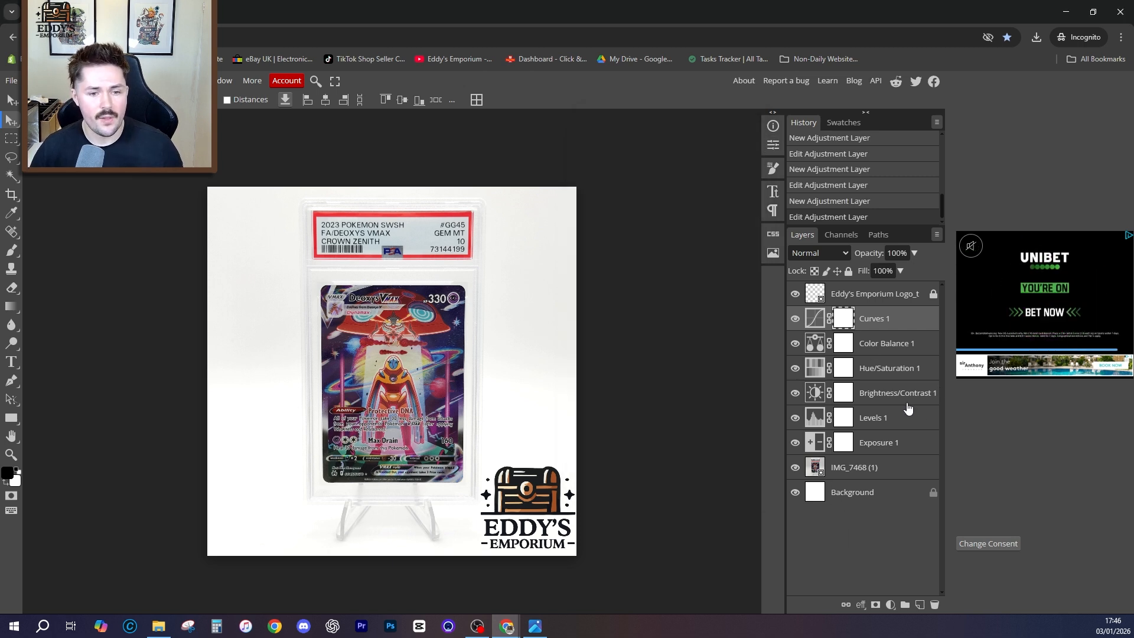
pyautogui.click(878, 325)
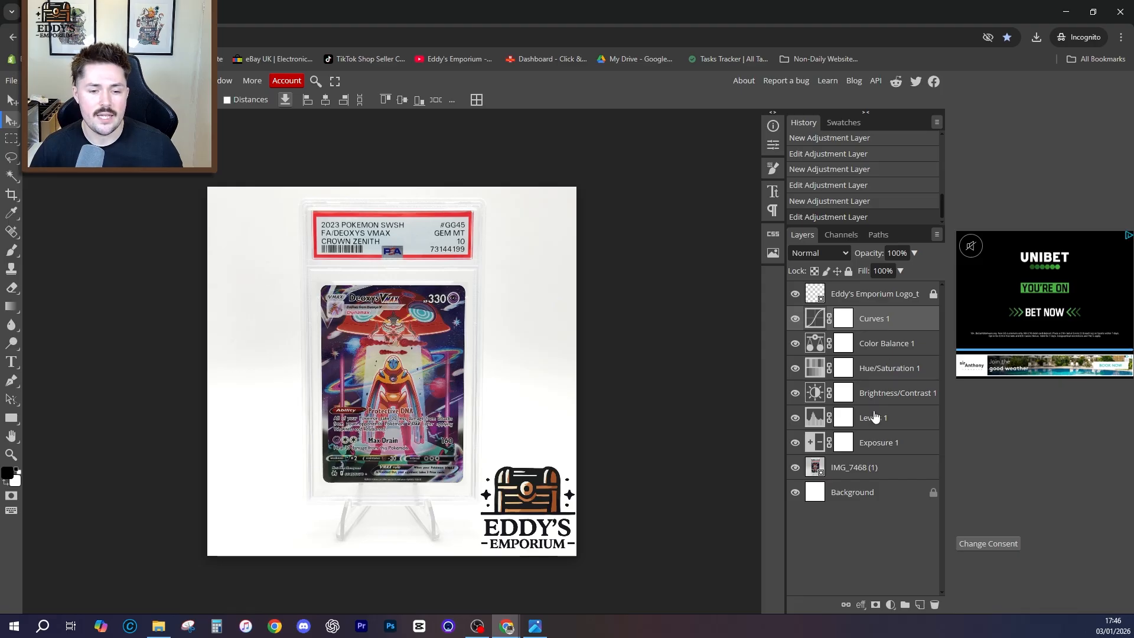
pyautogui.keyDown('shift'); pyautogui.click(872, 444); pyautogui.keyUp('shift')
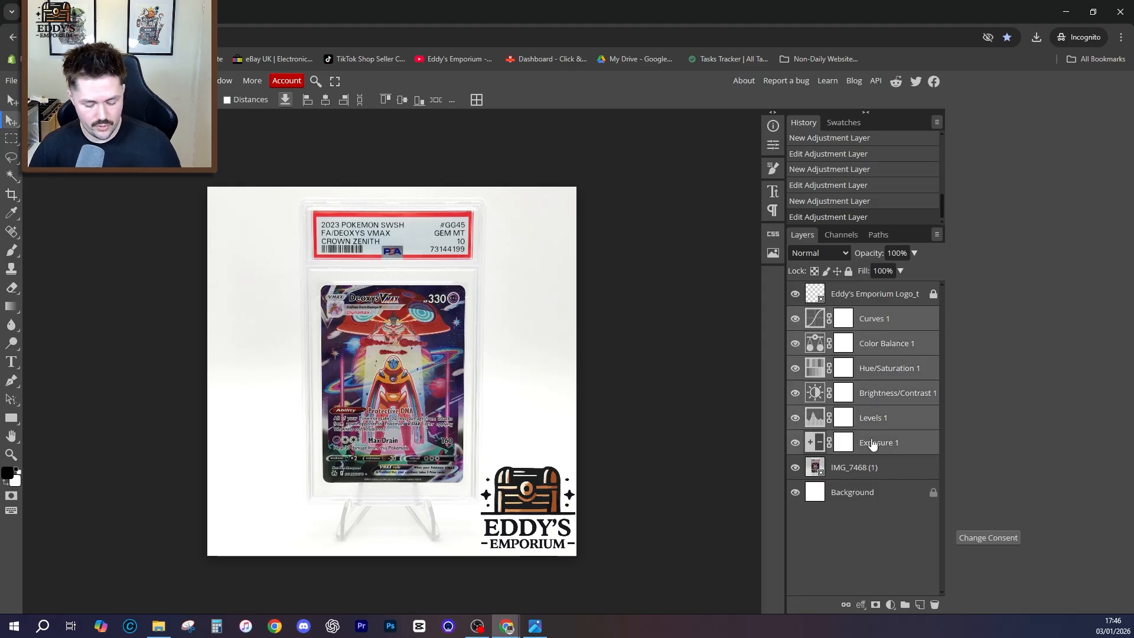
pyautogui.hotkey('ctrl', 'g')
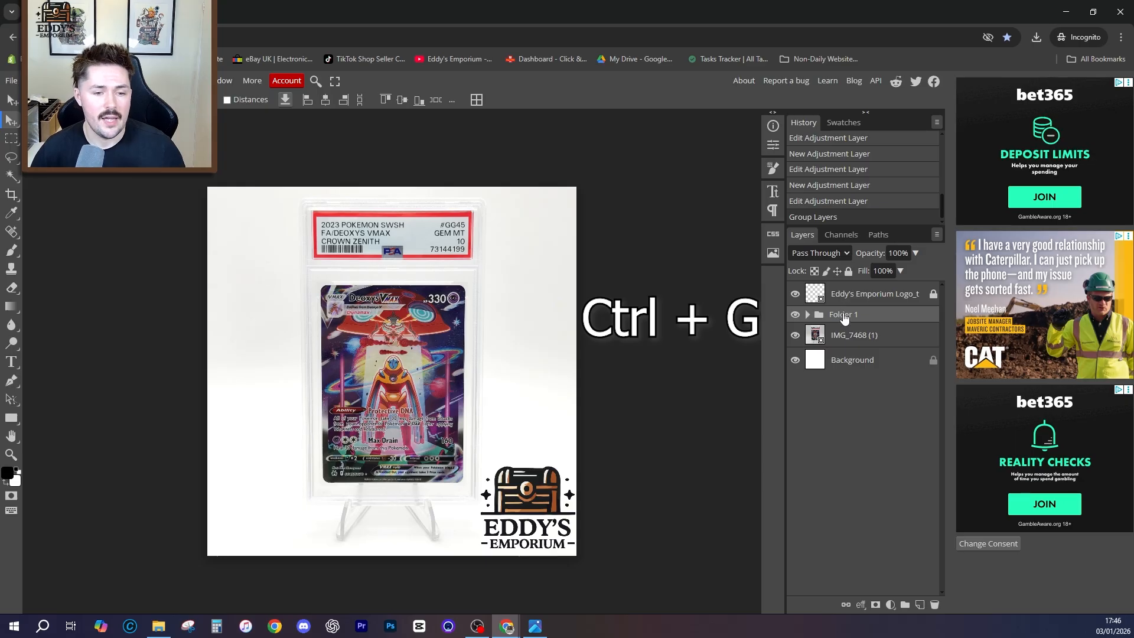
pyautogui.click(849, 272)
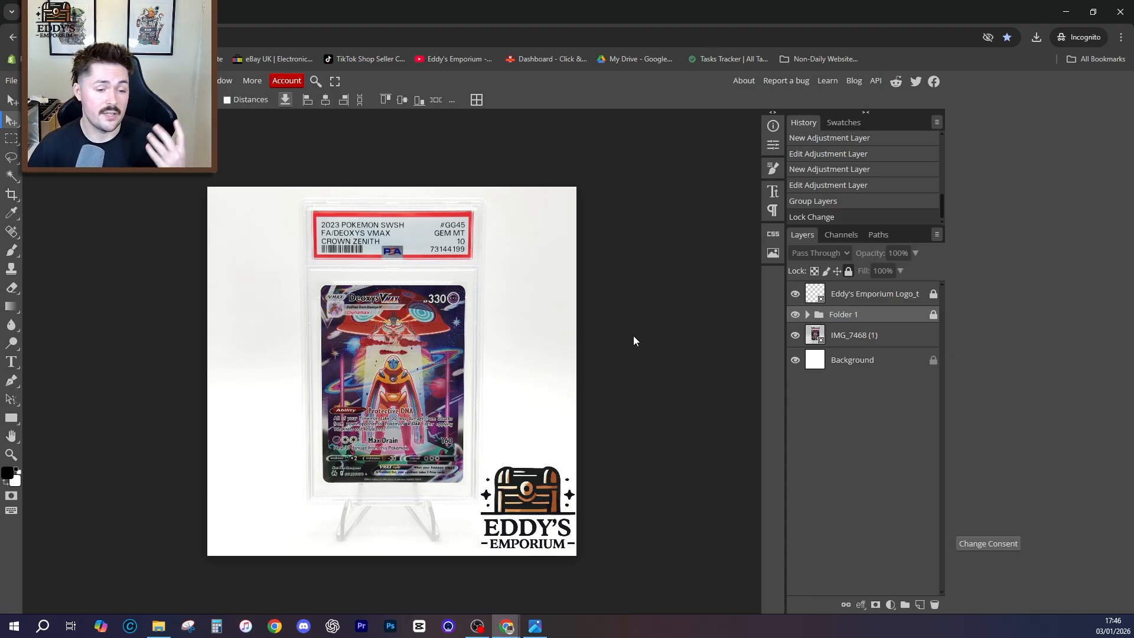
# Step: Toggle the visibility of the adjustment folder to compare the Deoxys card photo before and after the edits
pyautogui.click(794, 314)
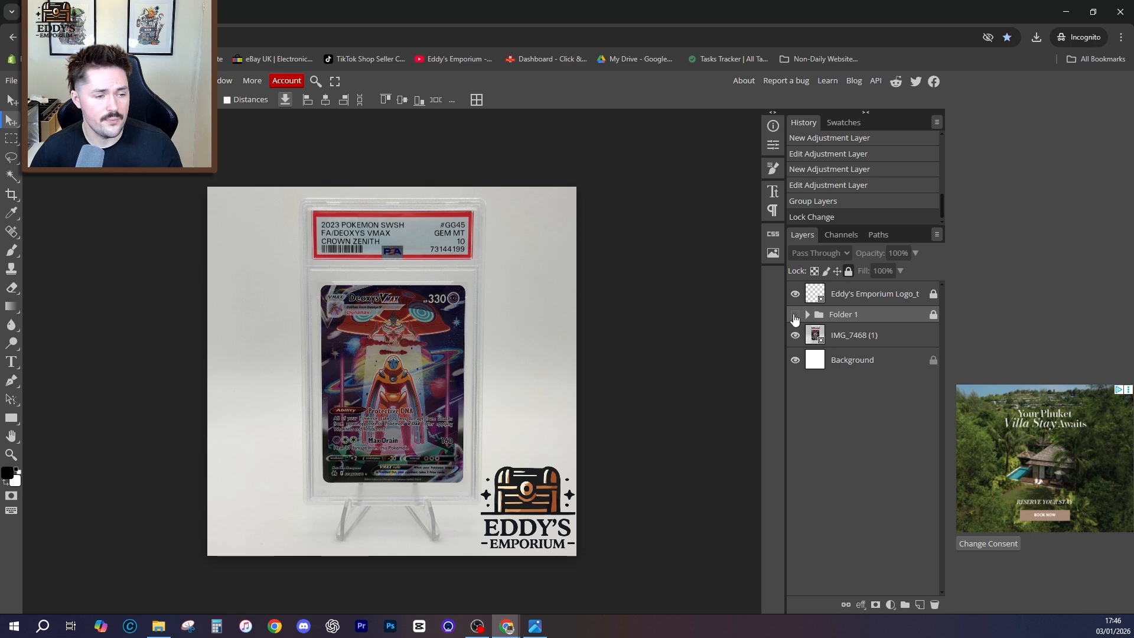
pyautogui.click(794, 314)
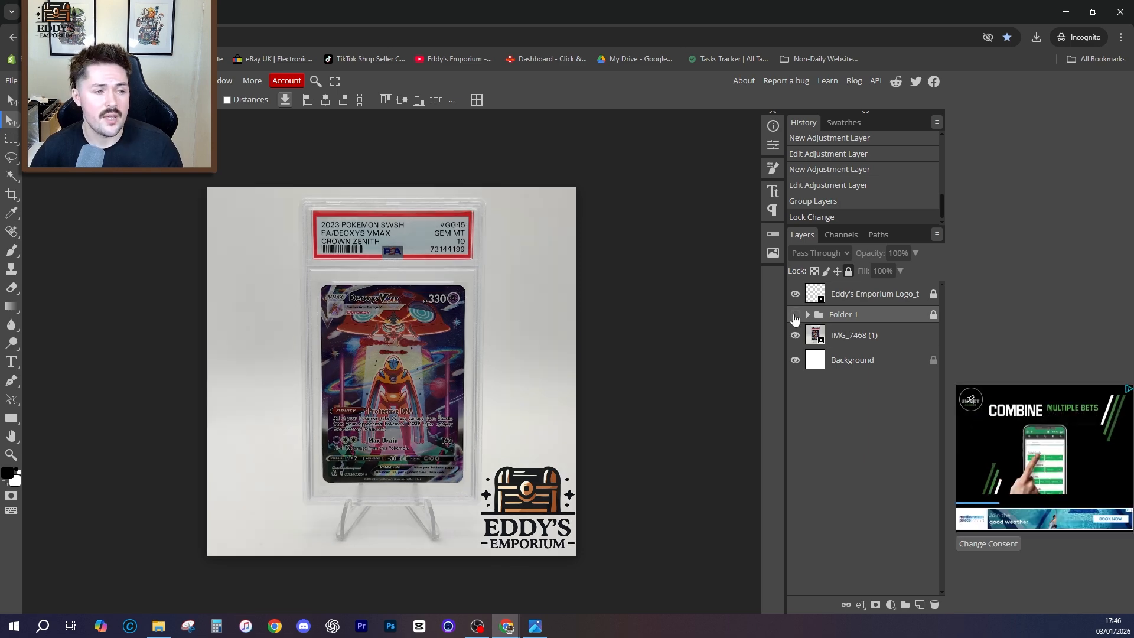
pyautogui.click(794, 317)
pyautogui.click(795, 317)
pyautogui.click(794, 316)
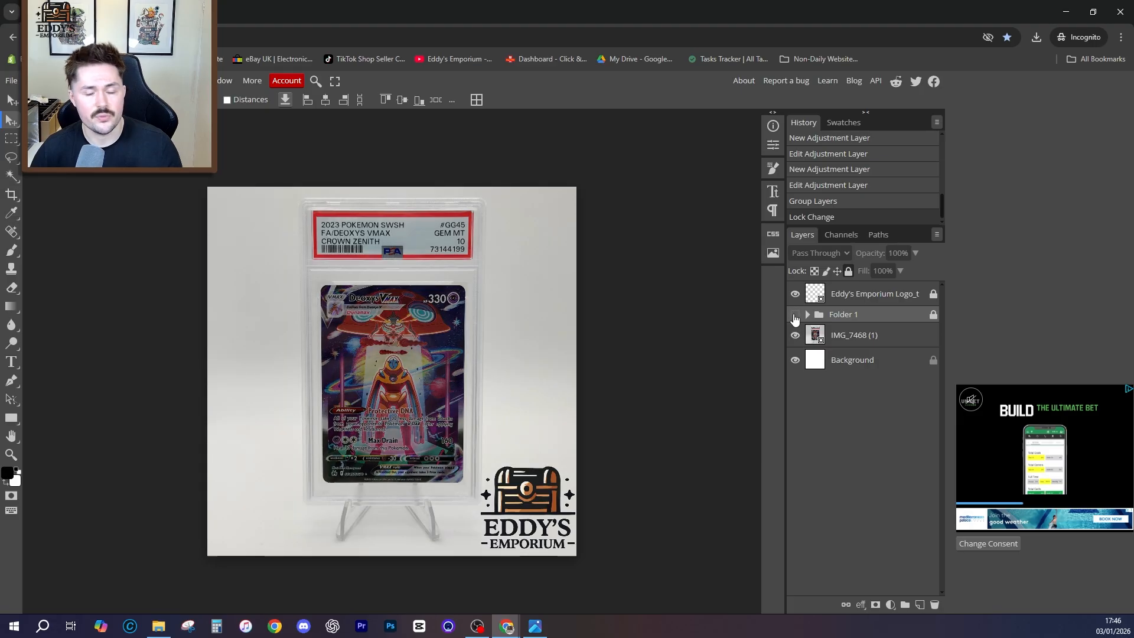
pyautogui.click(795, 317)
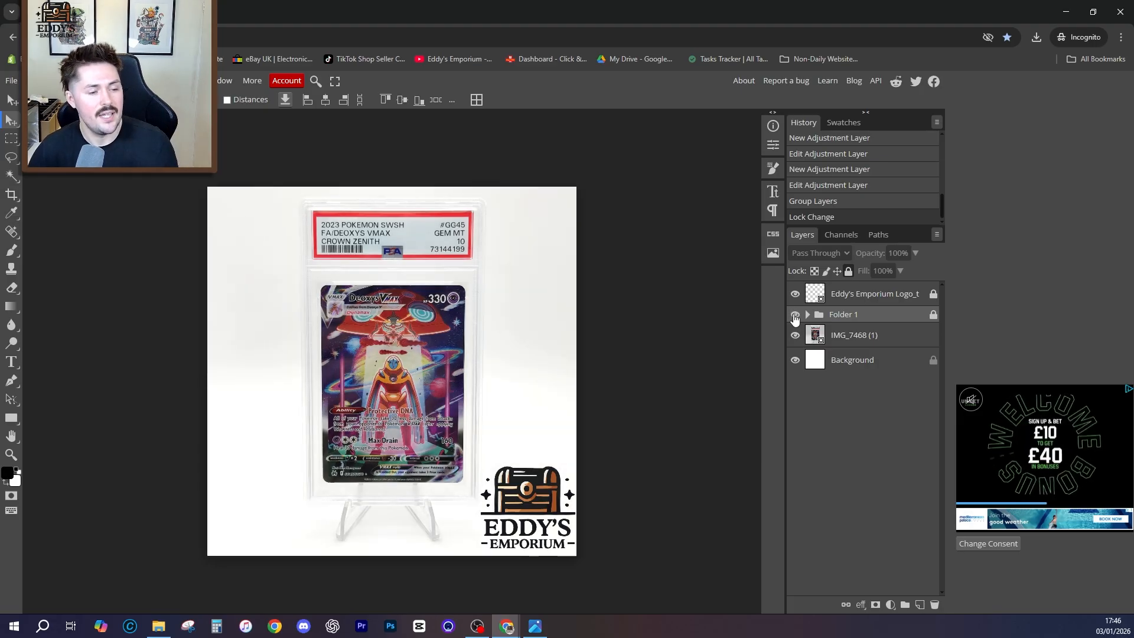
pyautogui.click(795, 317)
pyautogui.click(795, 317)
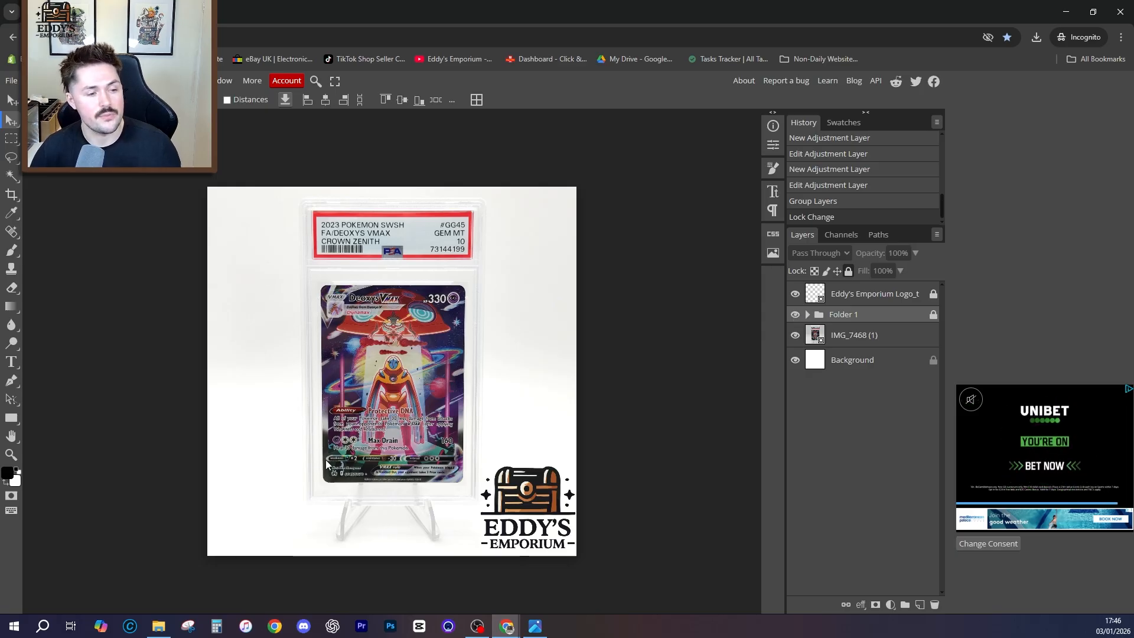
# Step: Export the composition as a 2500 × 2500 px JPG at 90% quality and save it as Example (1)
pyautogui.click(293, 260)
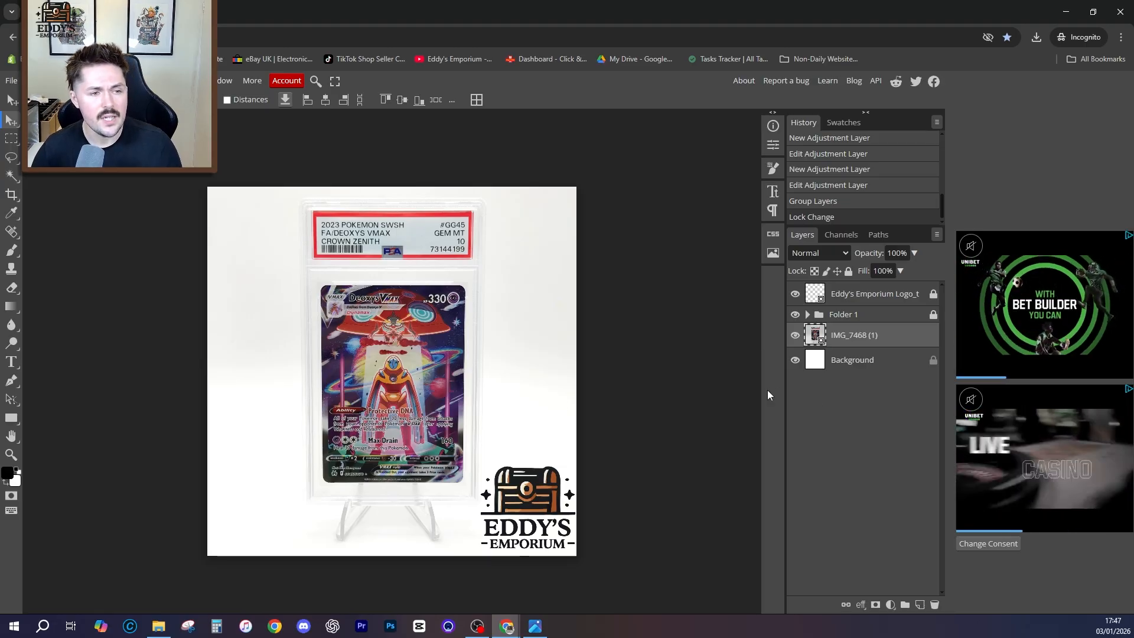
pyautogui.click(11, 81)
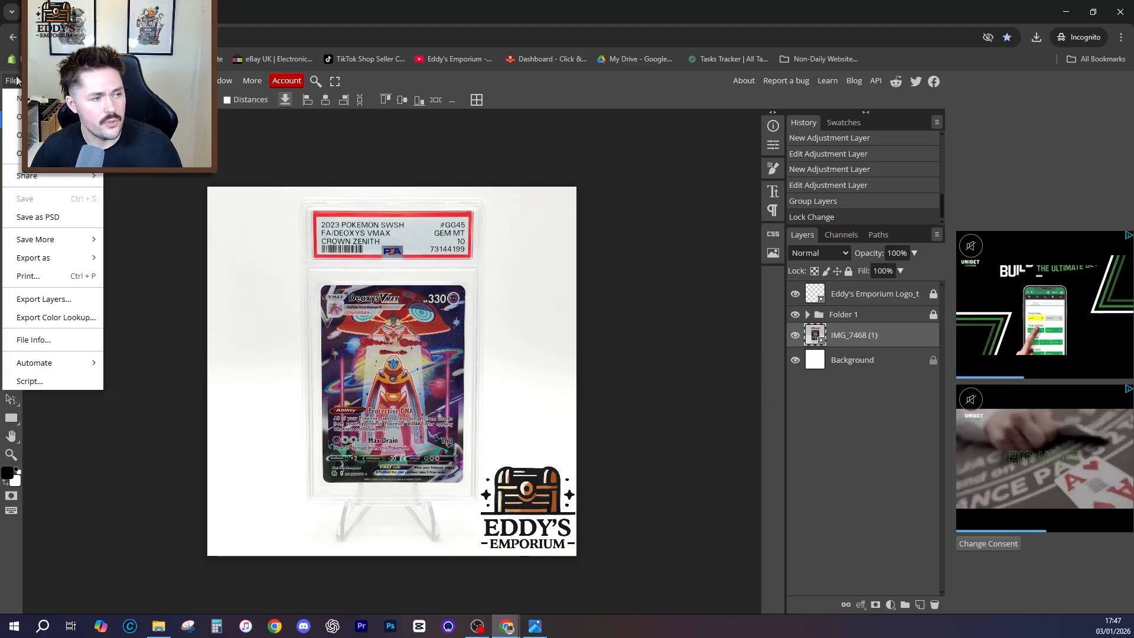
pyautogui.moveTo(59, 255)
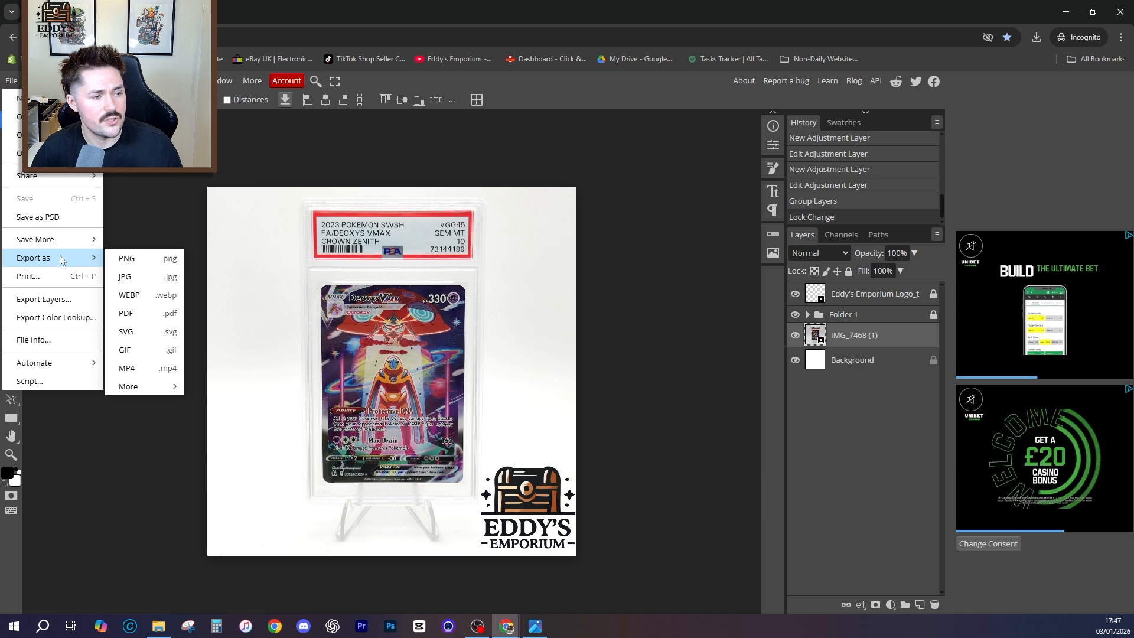
pyautogui.click(142, 278)
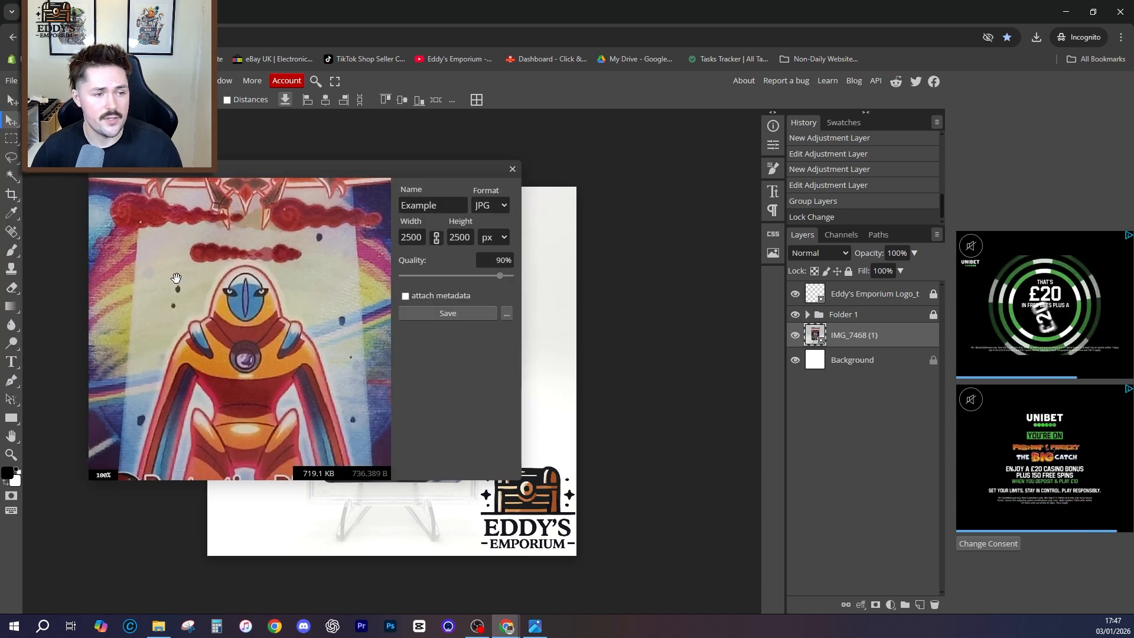
pyautogui.click(414, 240)
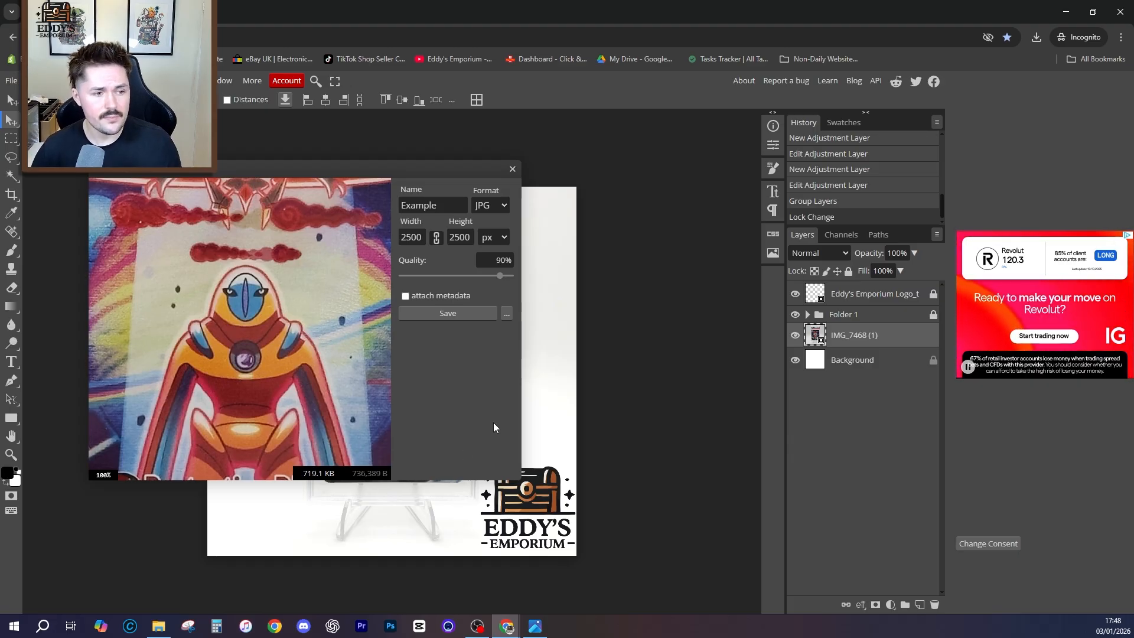
pyautogui.click(455, 319)
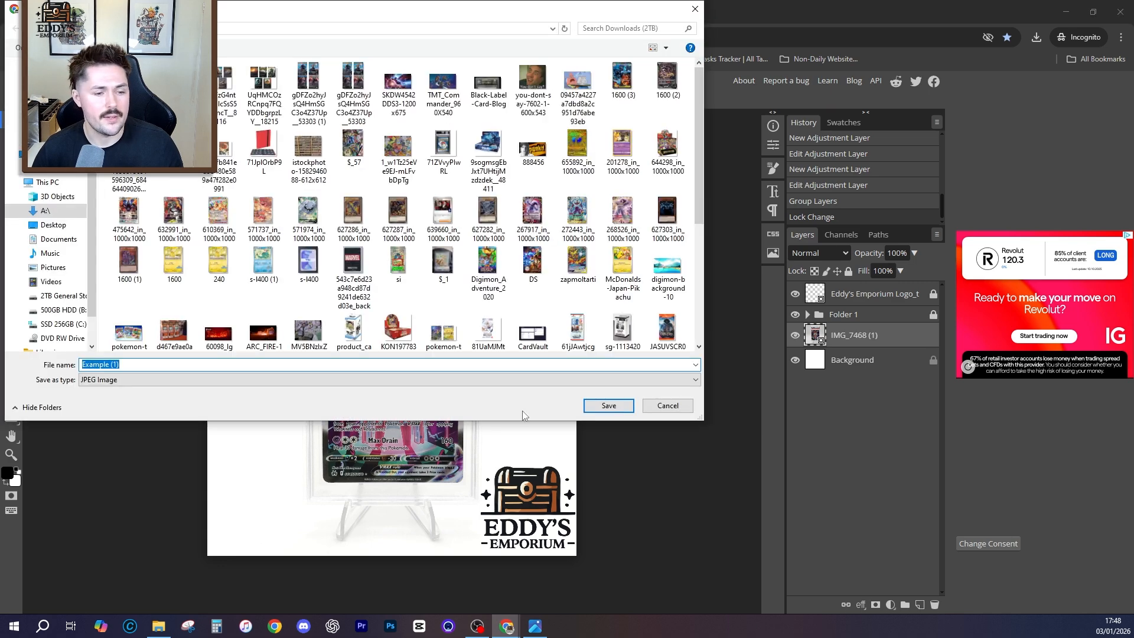
pyautogui.click(617, 405)
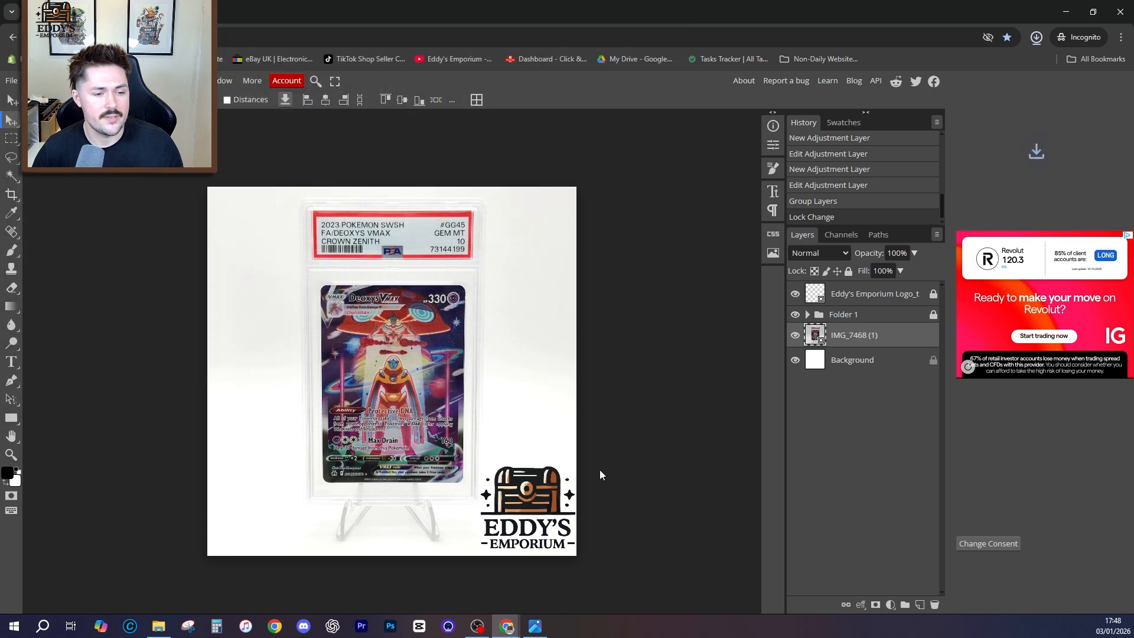
# Step: Open the exported Example (1).jpg in the image viewer, inspect it maximized, and return to the template in the browser
pyautogui.click(902, 102)
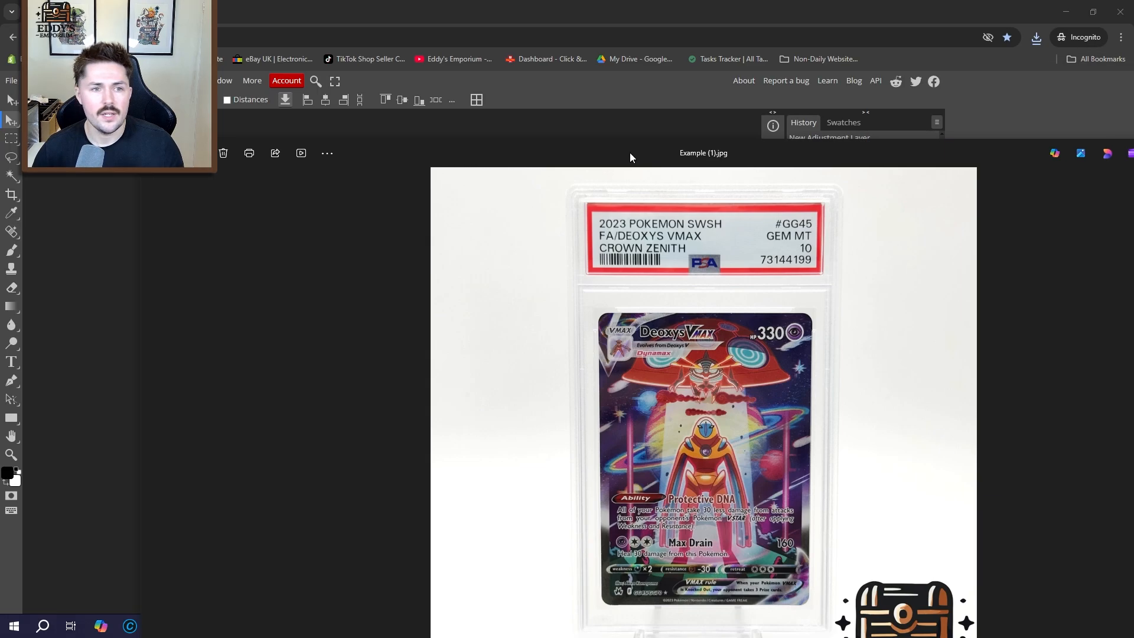
pyautogui.doubleClick(630, 157)
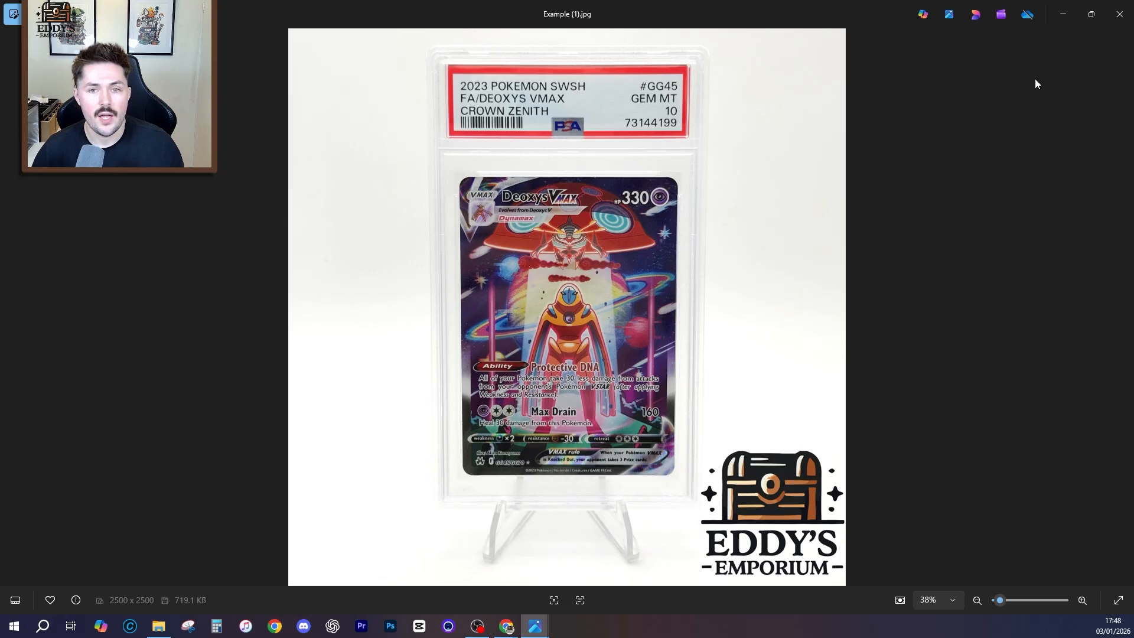
pyautogui.click(1062, 15)
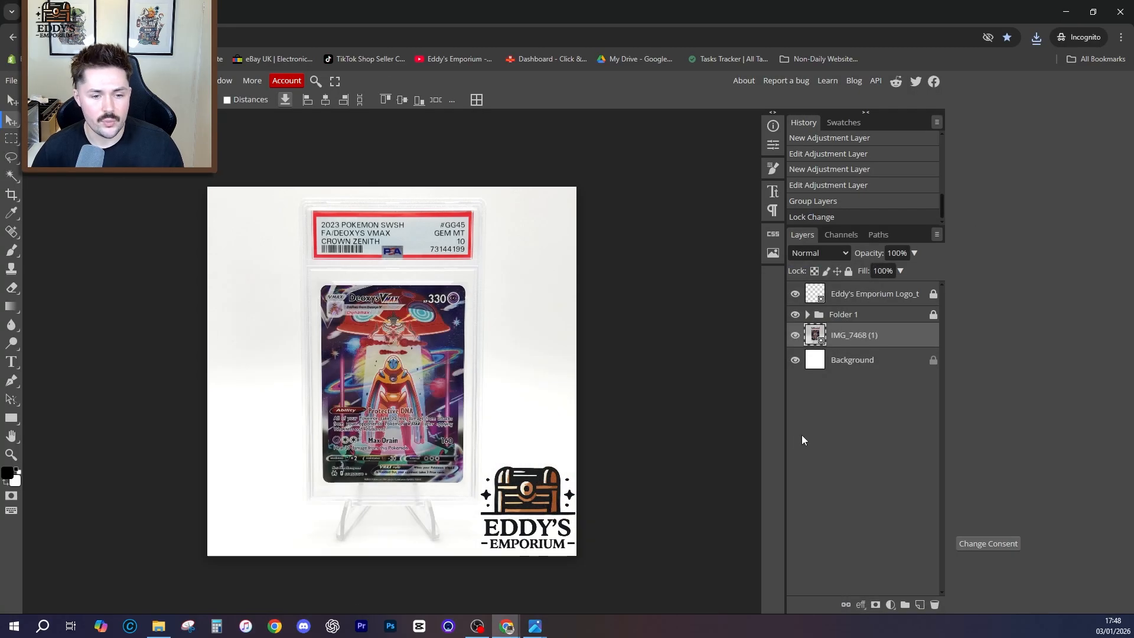
# Step: Replace the IMG_7468 (1) photo layer by deleting it and placing IMG_7467 (1).DNG above the Background layer
pyautogui.press('Delete')
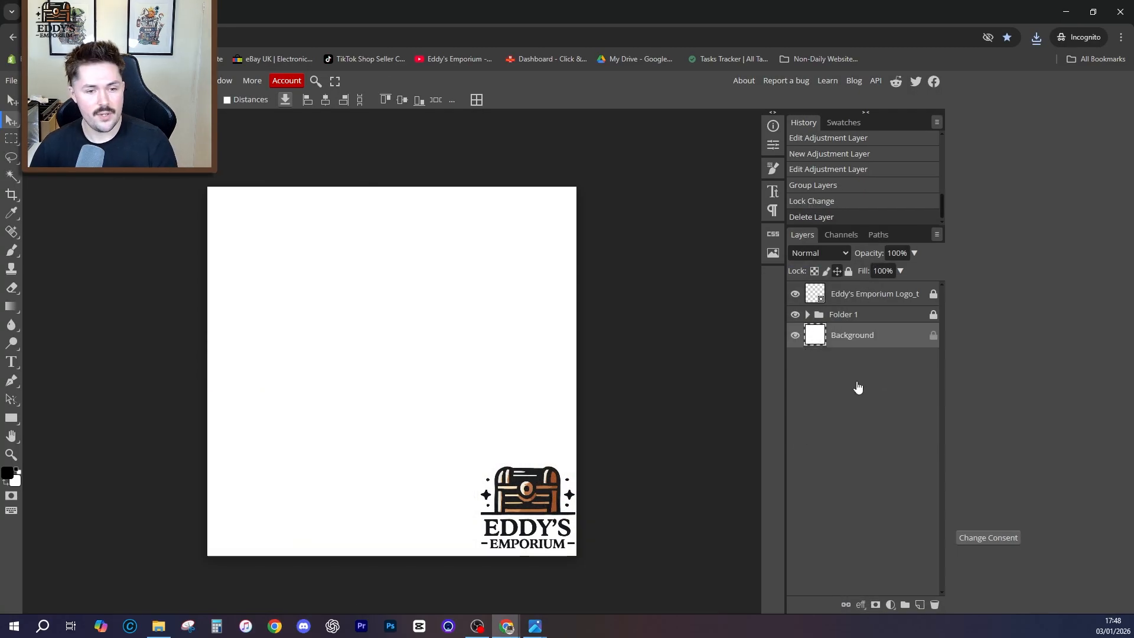
pyautogui.click(1034, 45)
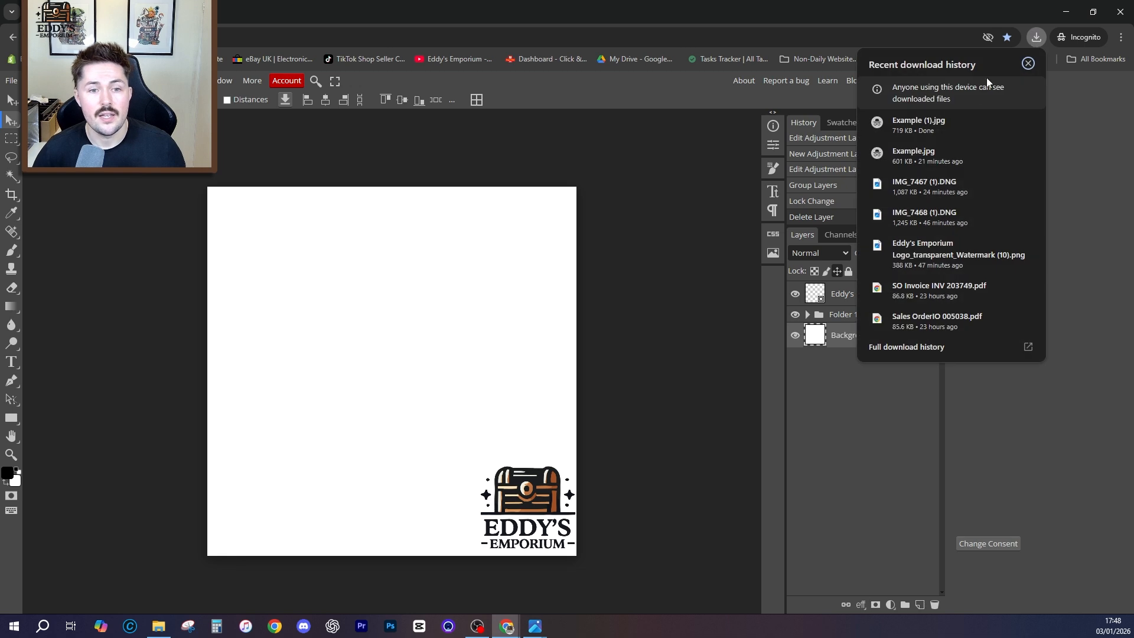
pyautogui.moveTo(930, 186); pyautogui.dragTo(324, 283)
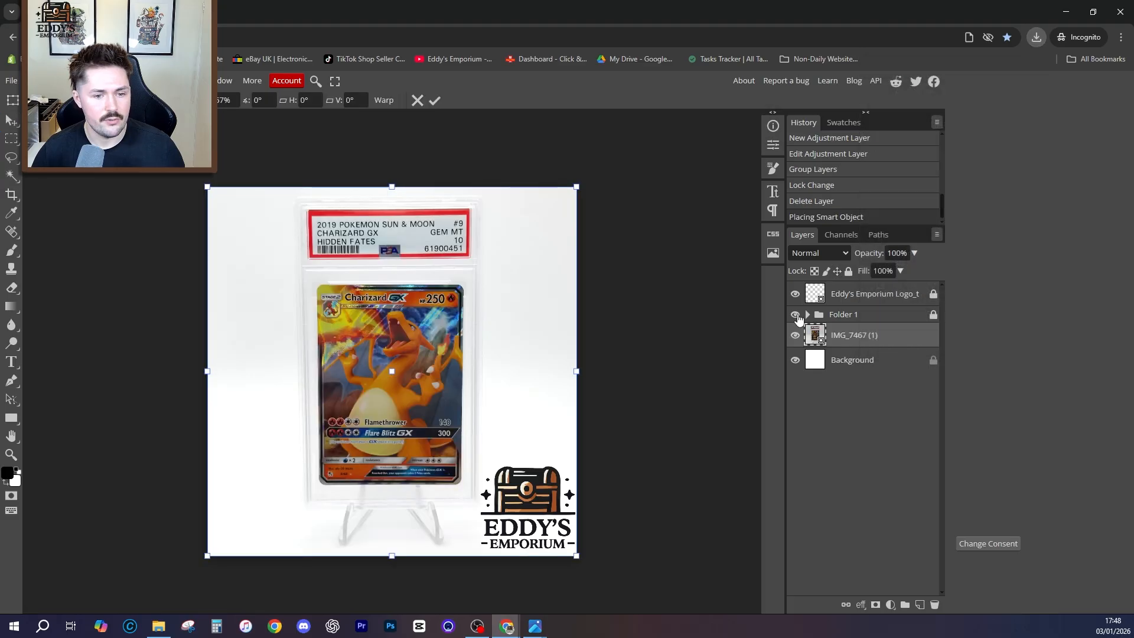
pyautogui.press('Return')
# Step: Toggle the adjustment folder's visibility to compare the newly placed Charizard card photo with and without the edits
pyautogui.click(795, 316)
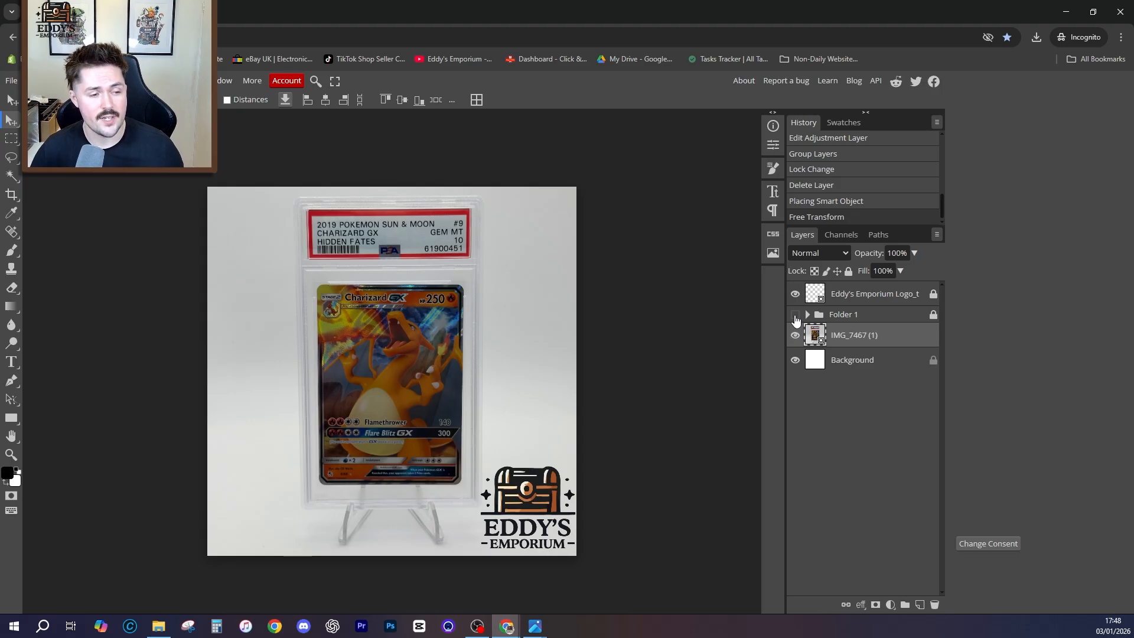
pyautogui.click(795, 317)
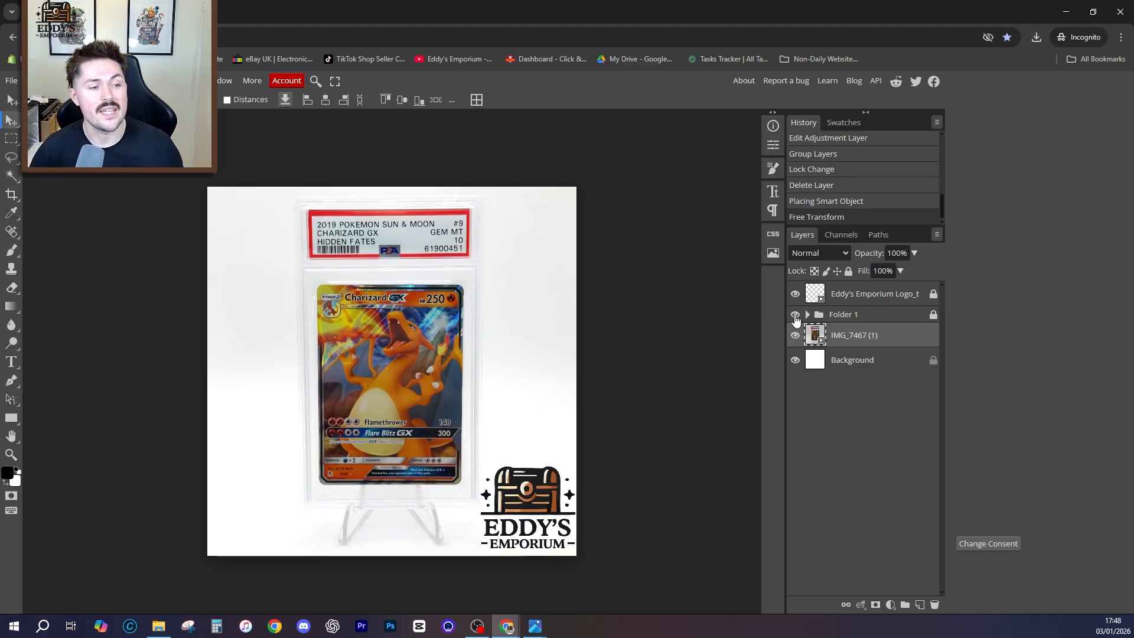
pyautogui.click(795, 315)
pyautogui.click(795, 316)
pyautogui.click(795, 317)
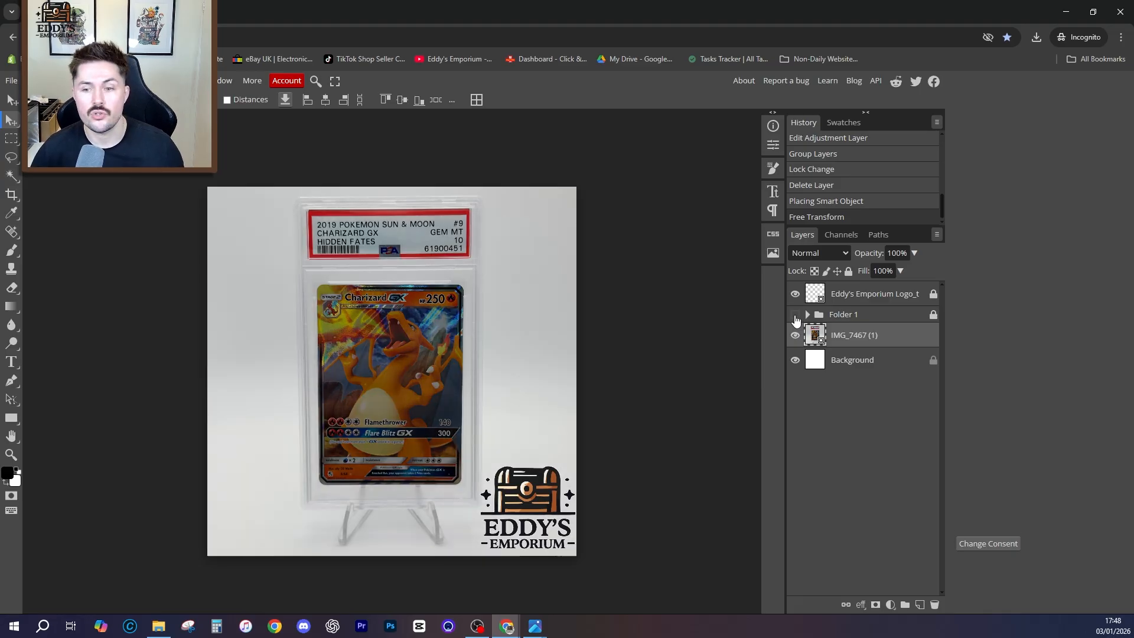
pyautogui.click(795, 316)
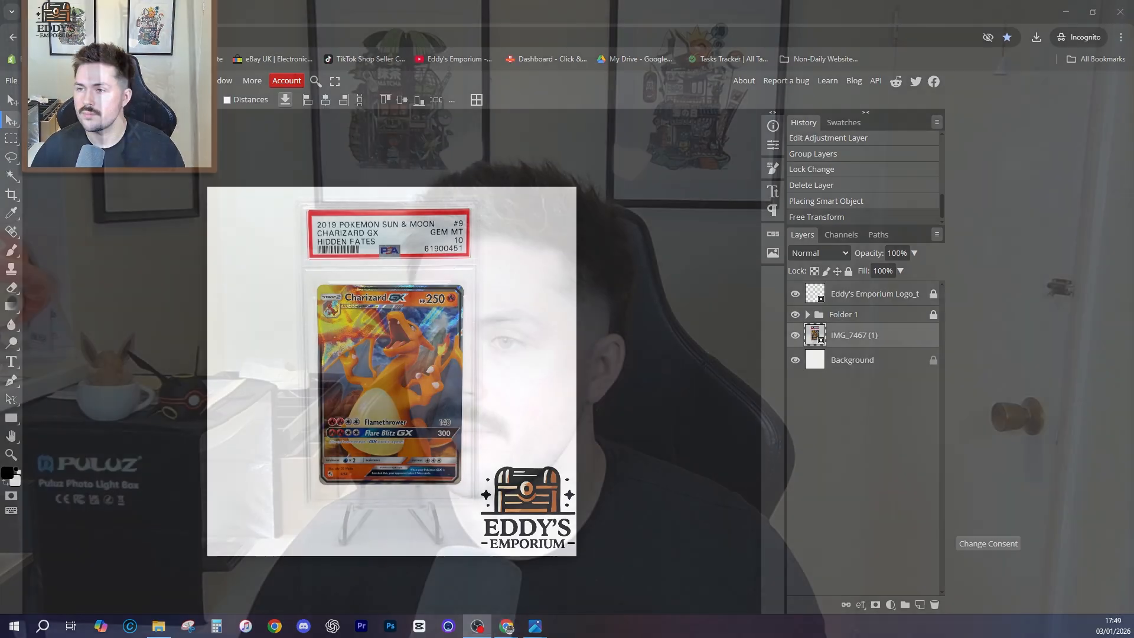